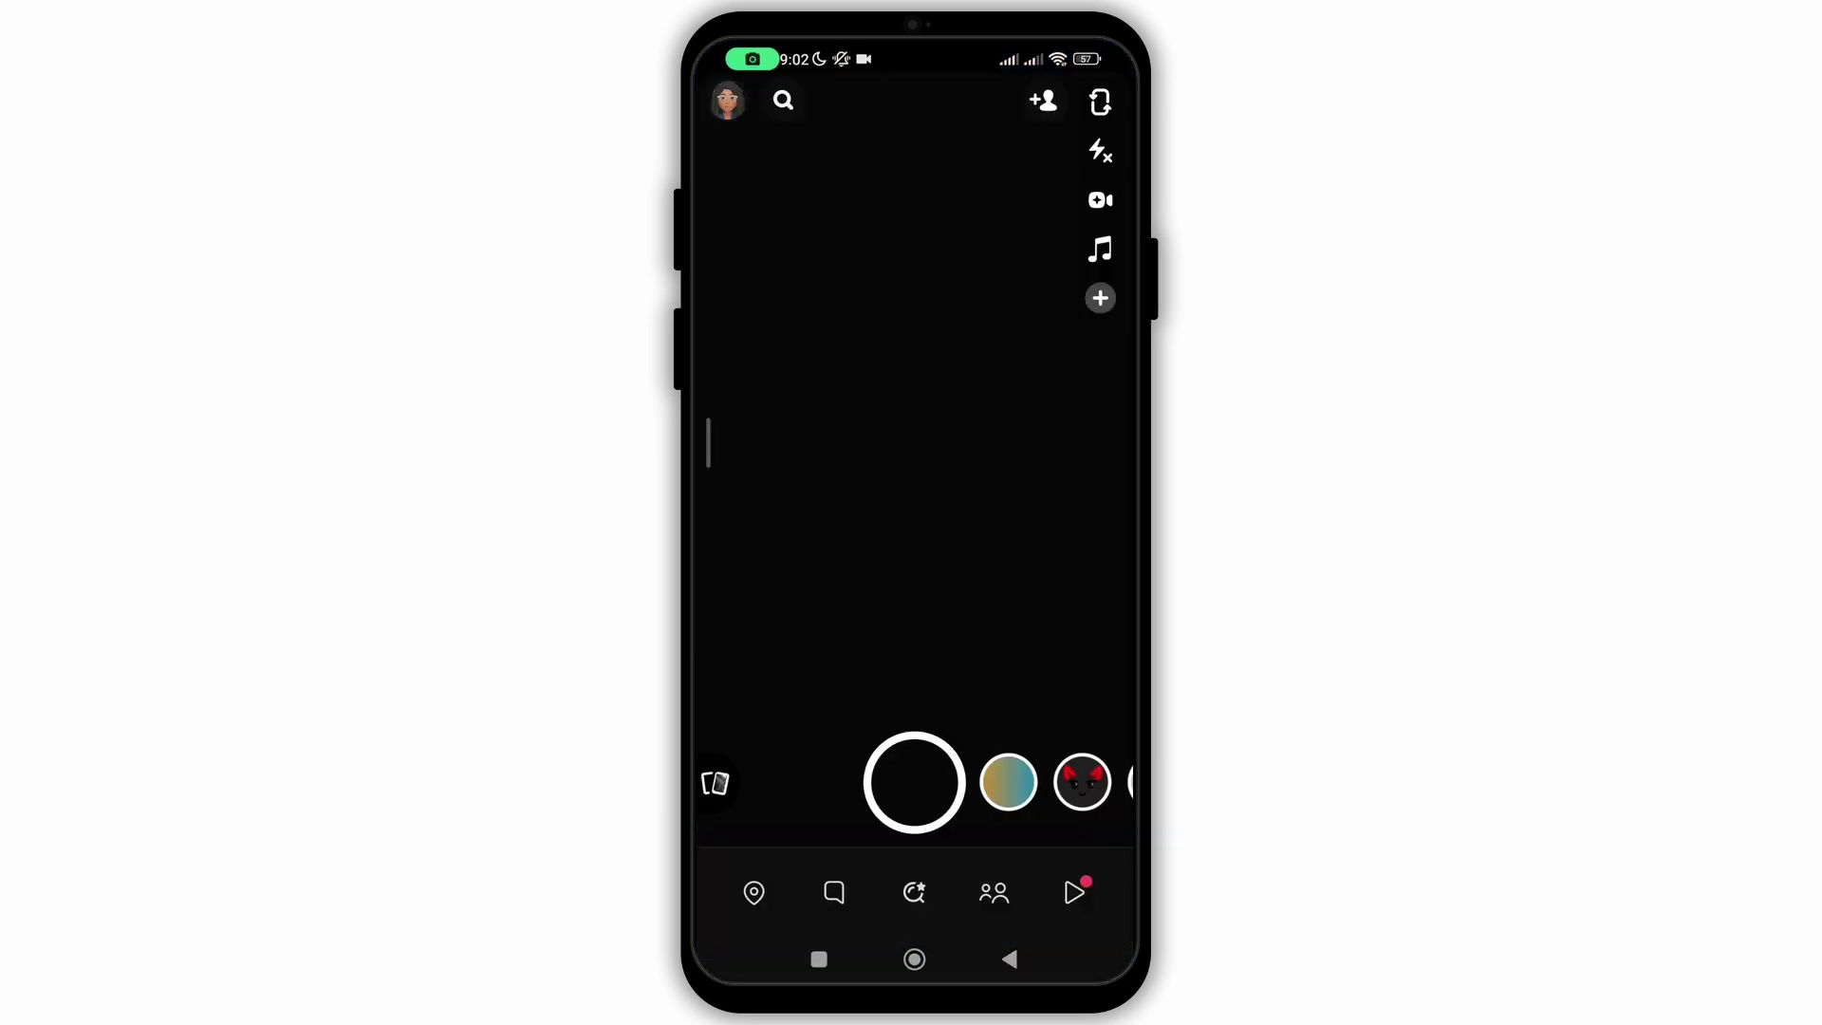
- Open the lens explorer and start a search for the Camera Roll lens
left_click(914, 893)
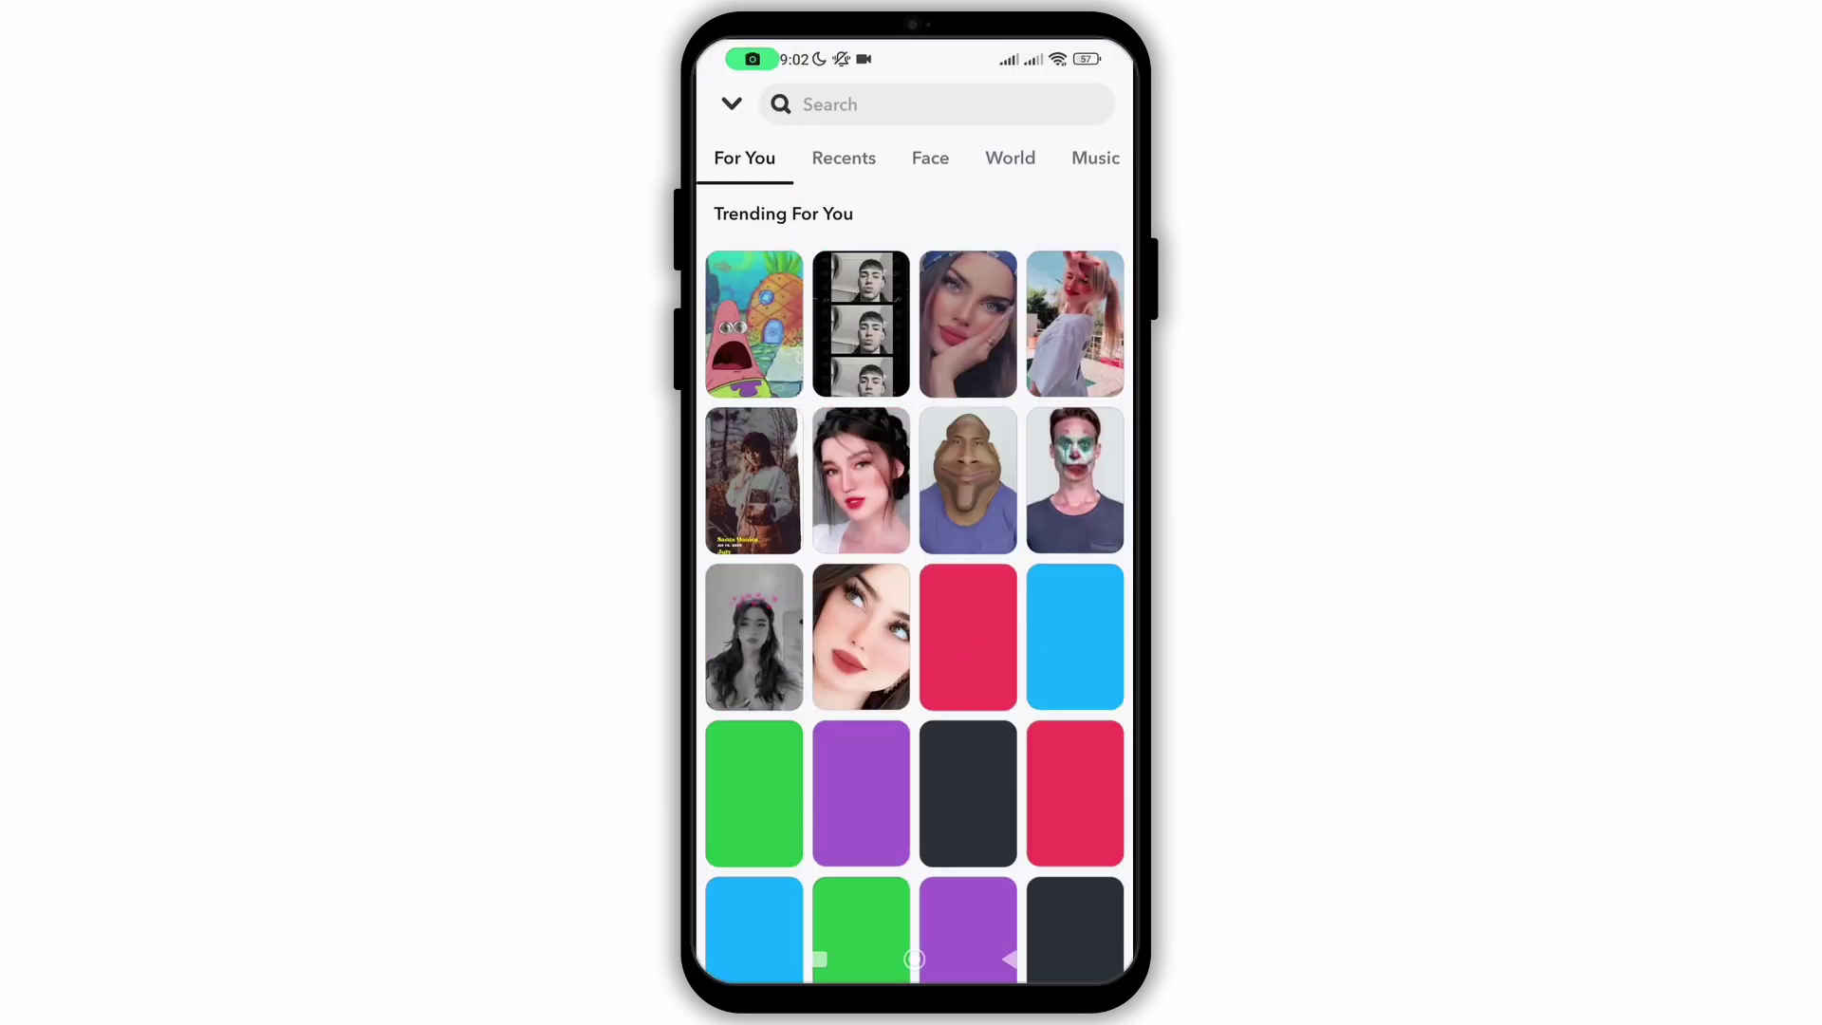
left_click(731, 102)
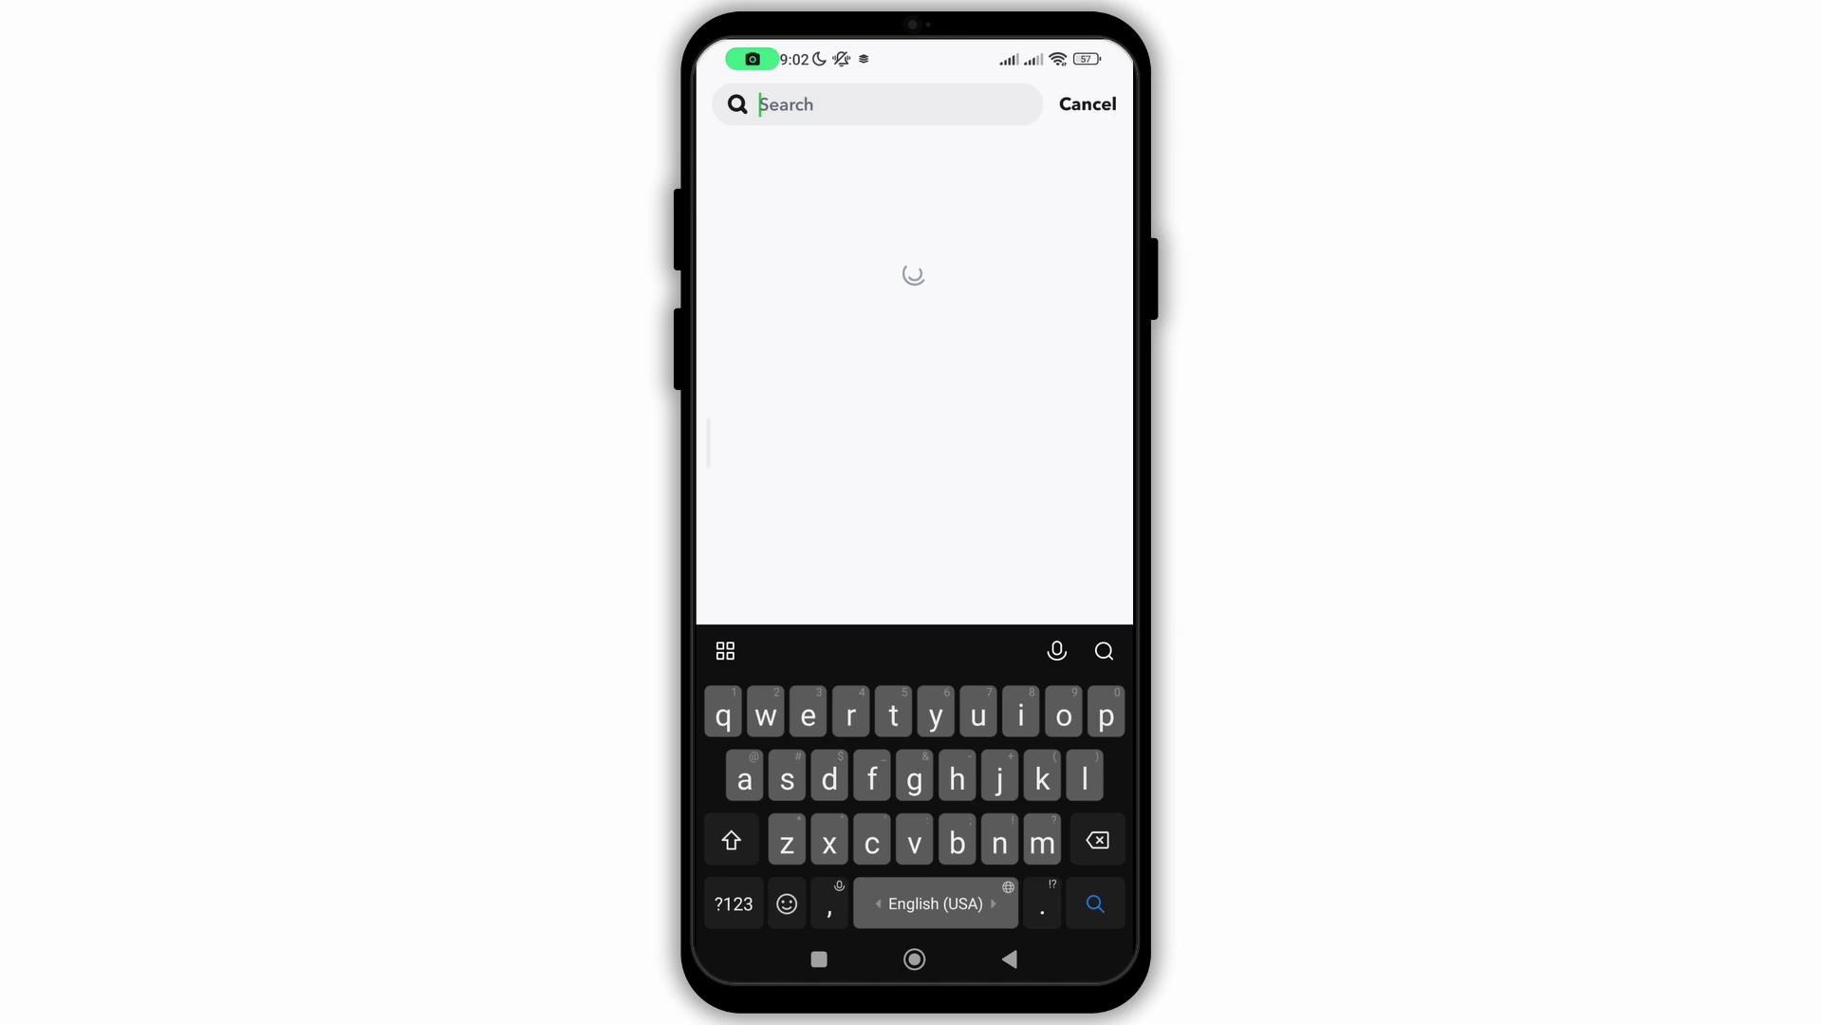
type("cam")
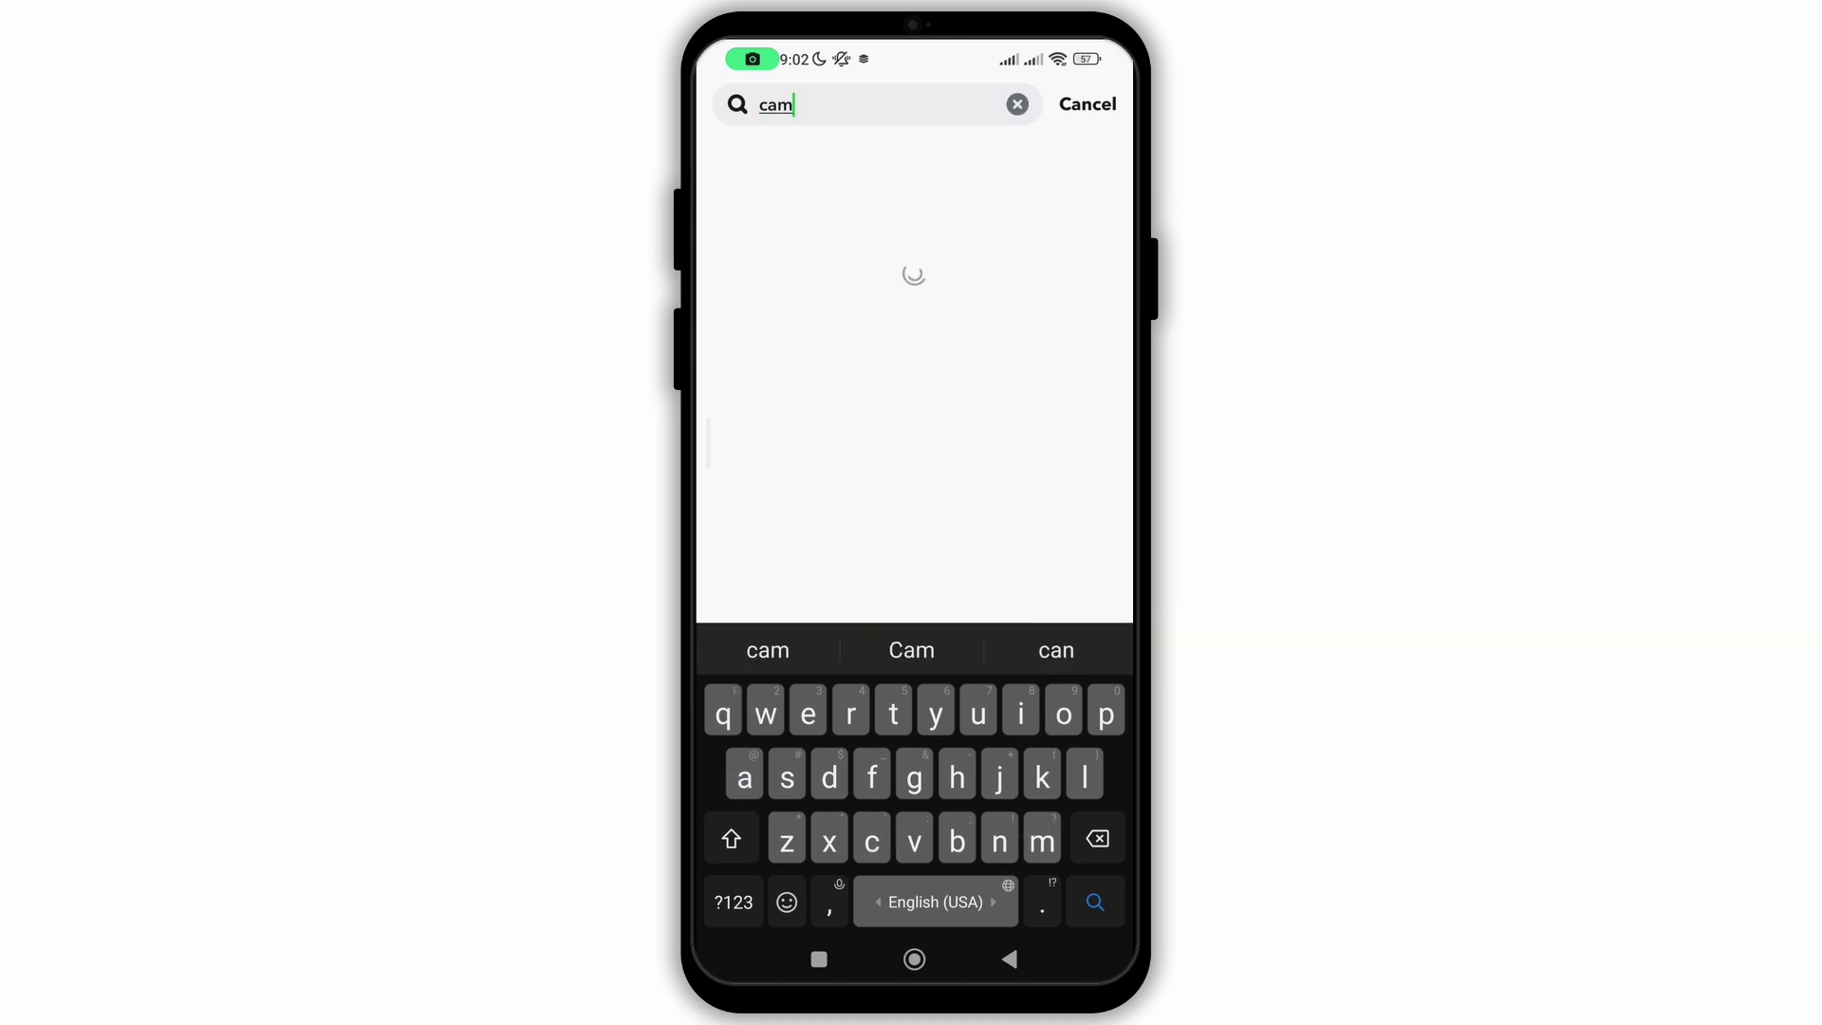
type("era")
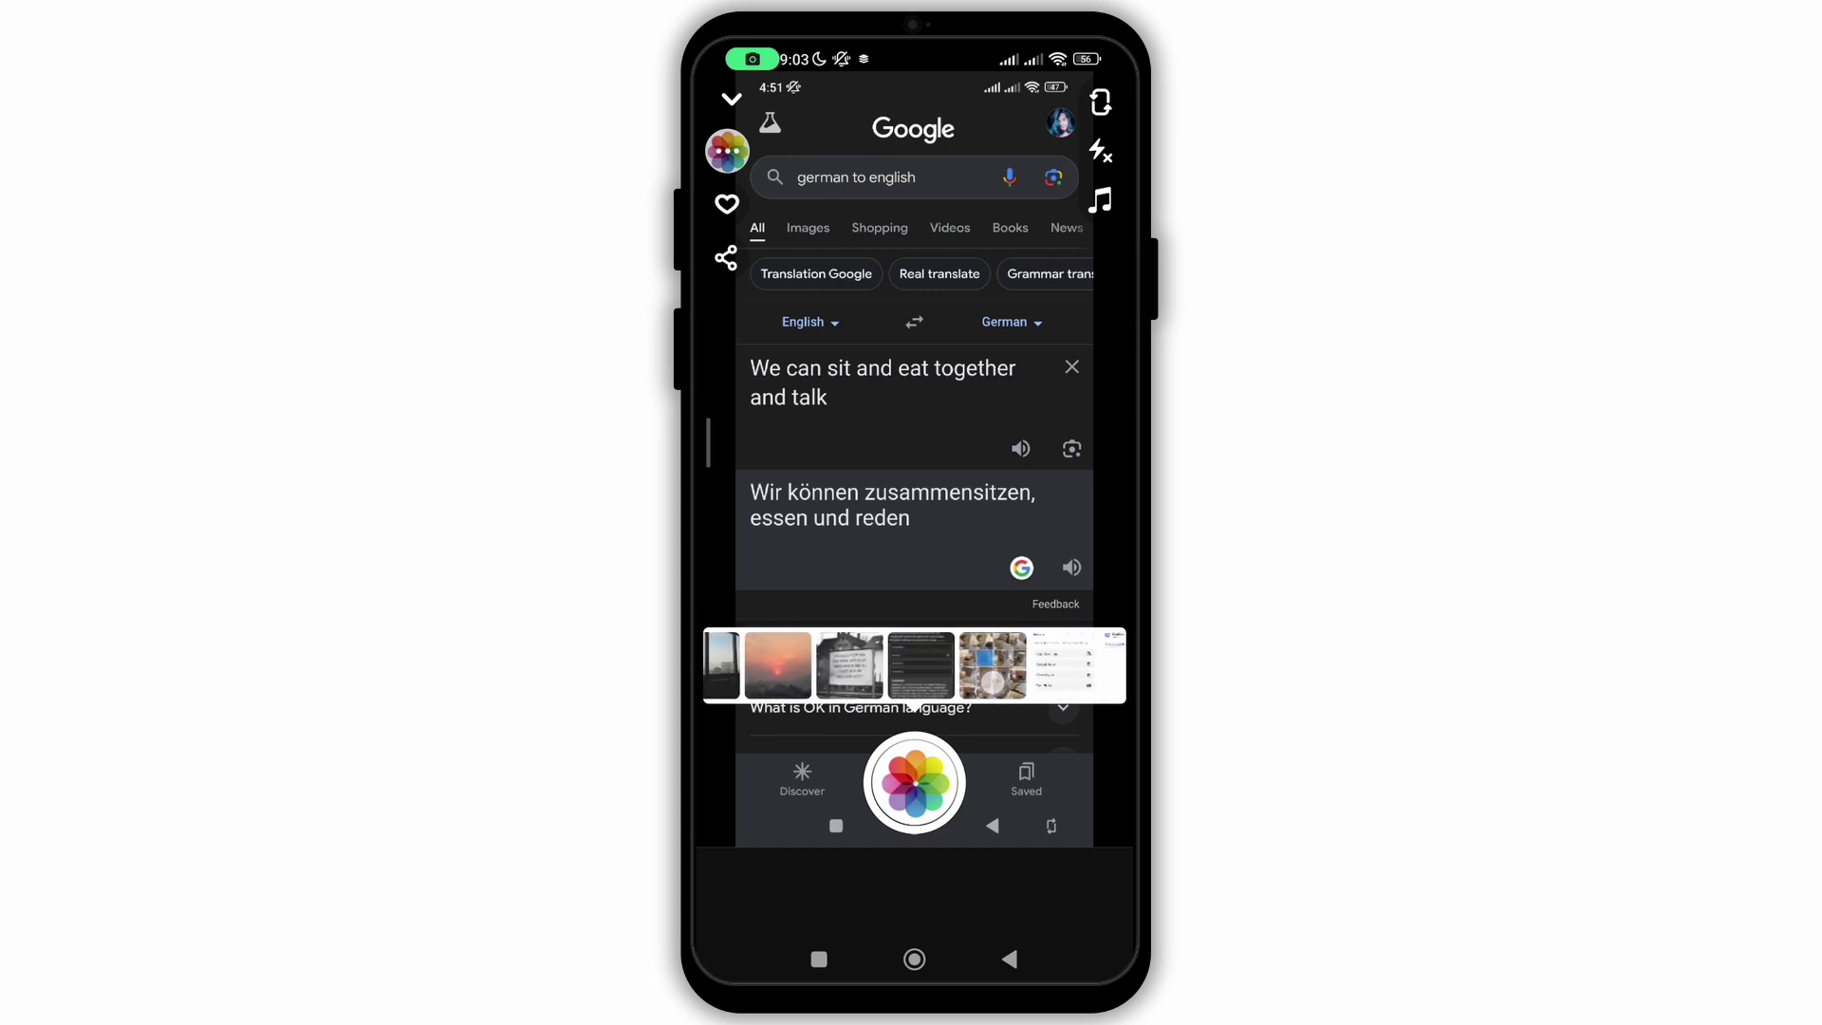
- Open the sunset gallery photo as a snap, save it to Memories, and close the editor
left_click(845, 672)
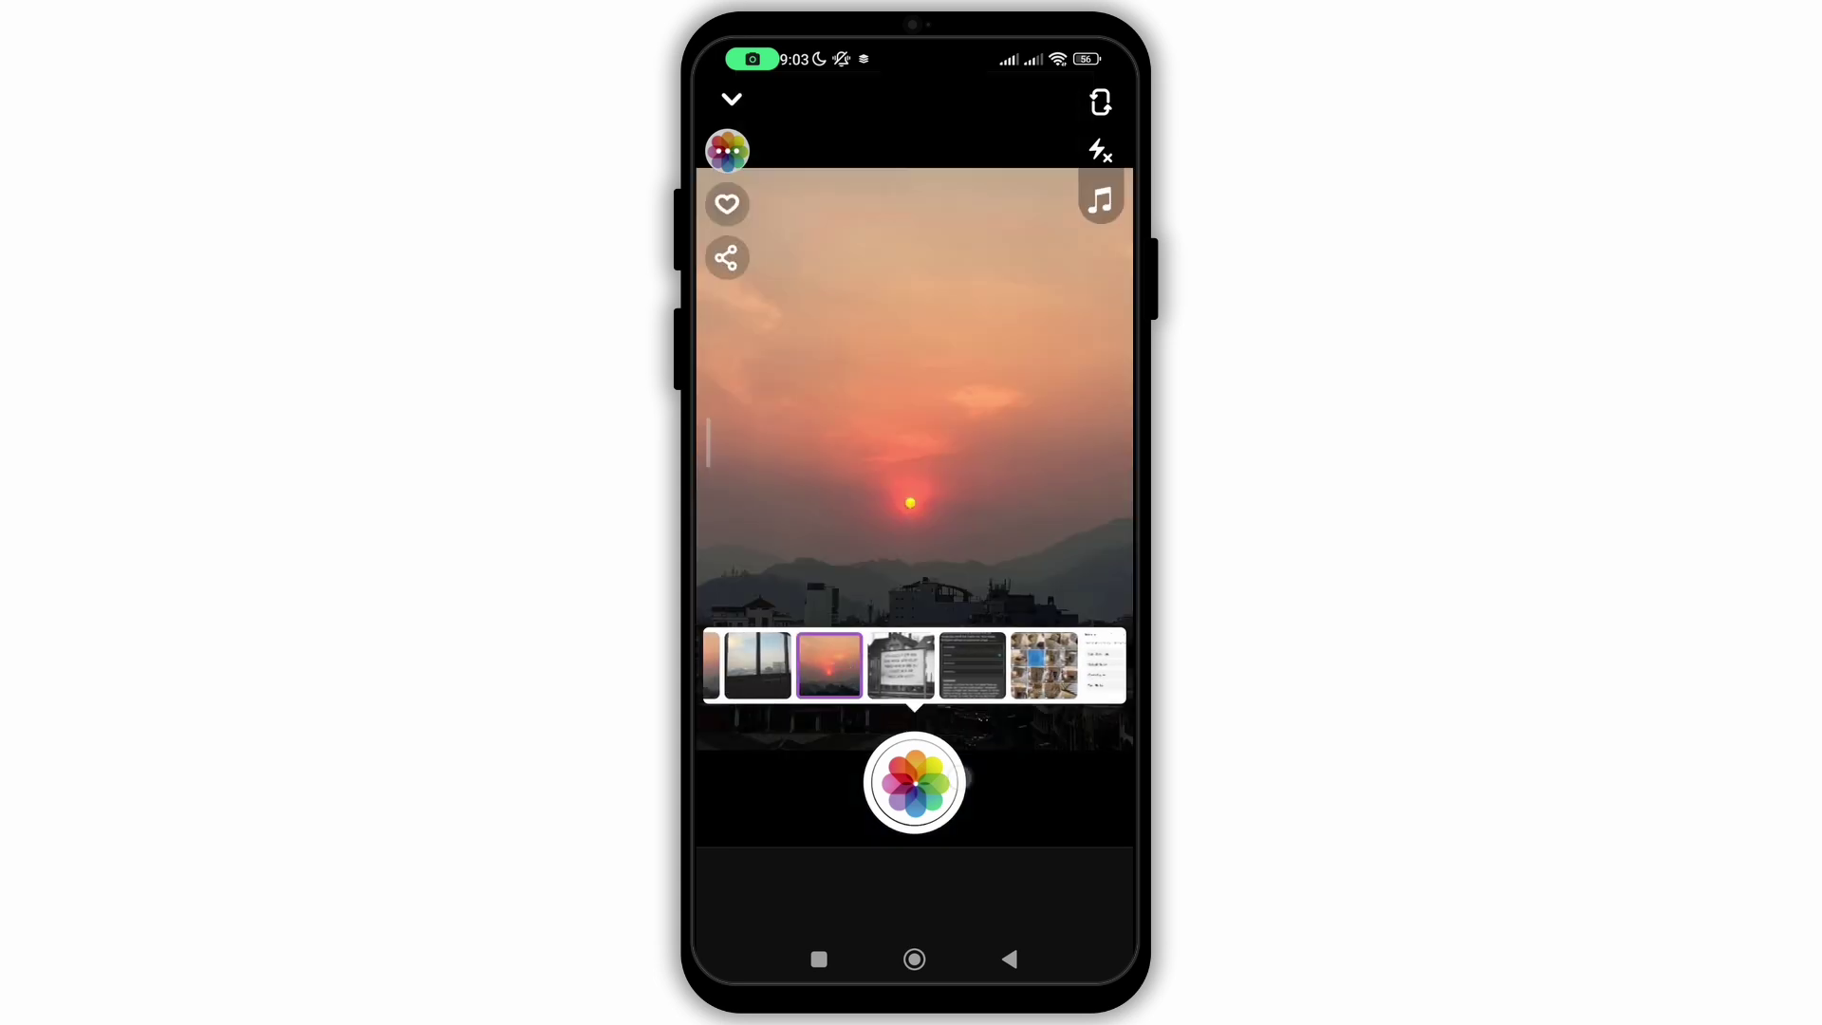
left_click(913, 782)
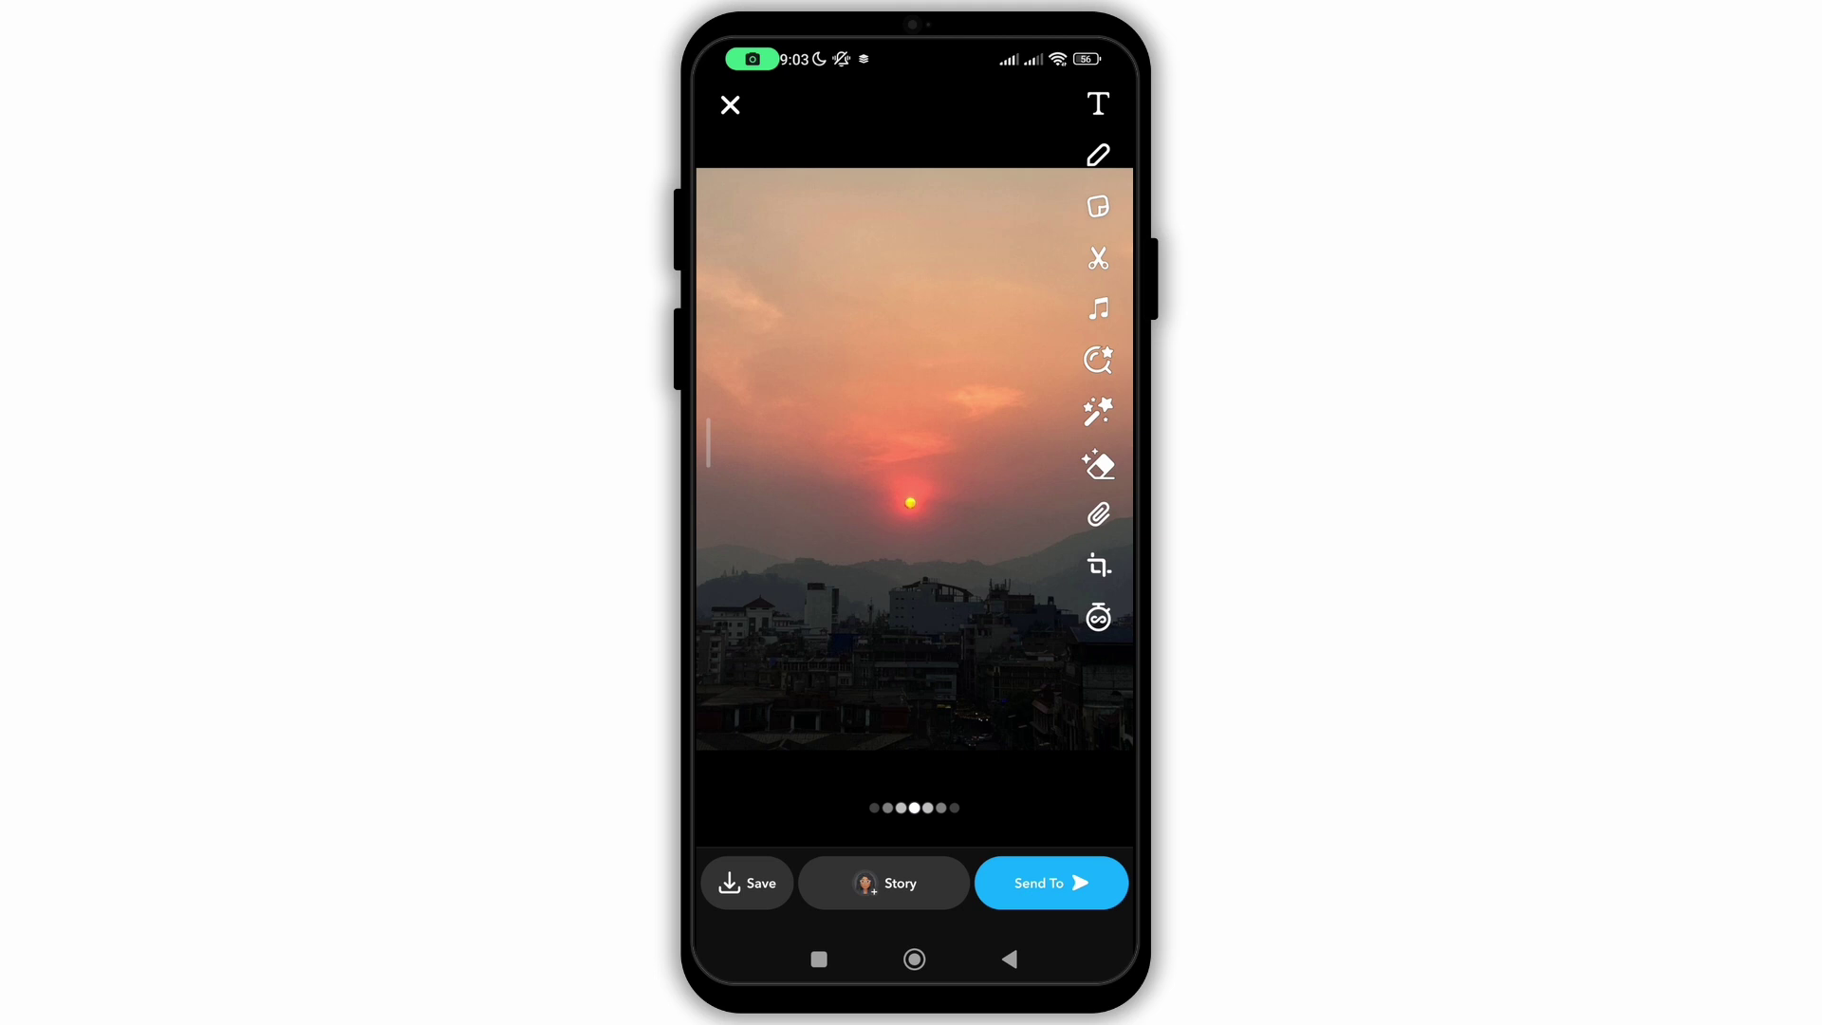
left_click(748, 883)
left_click(914, 794)
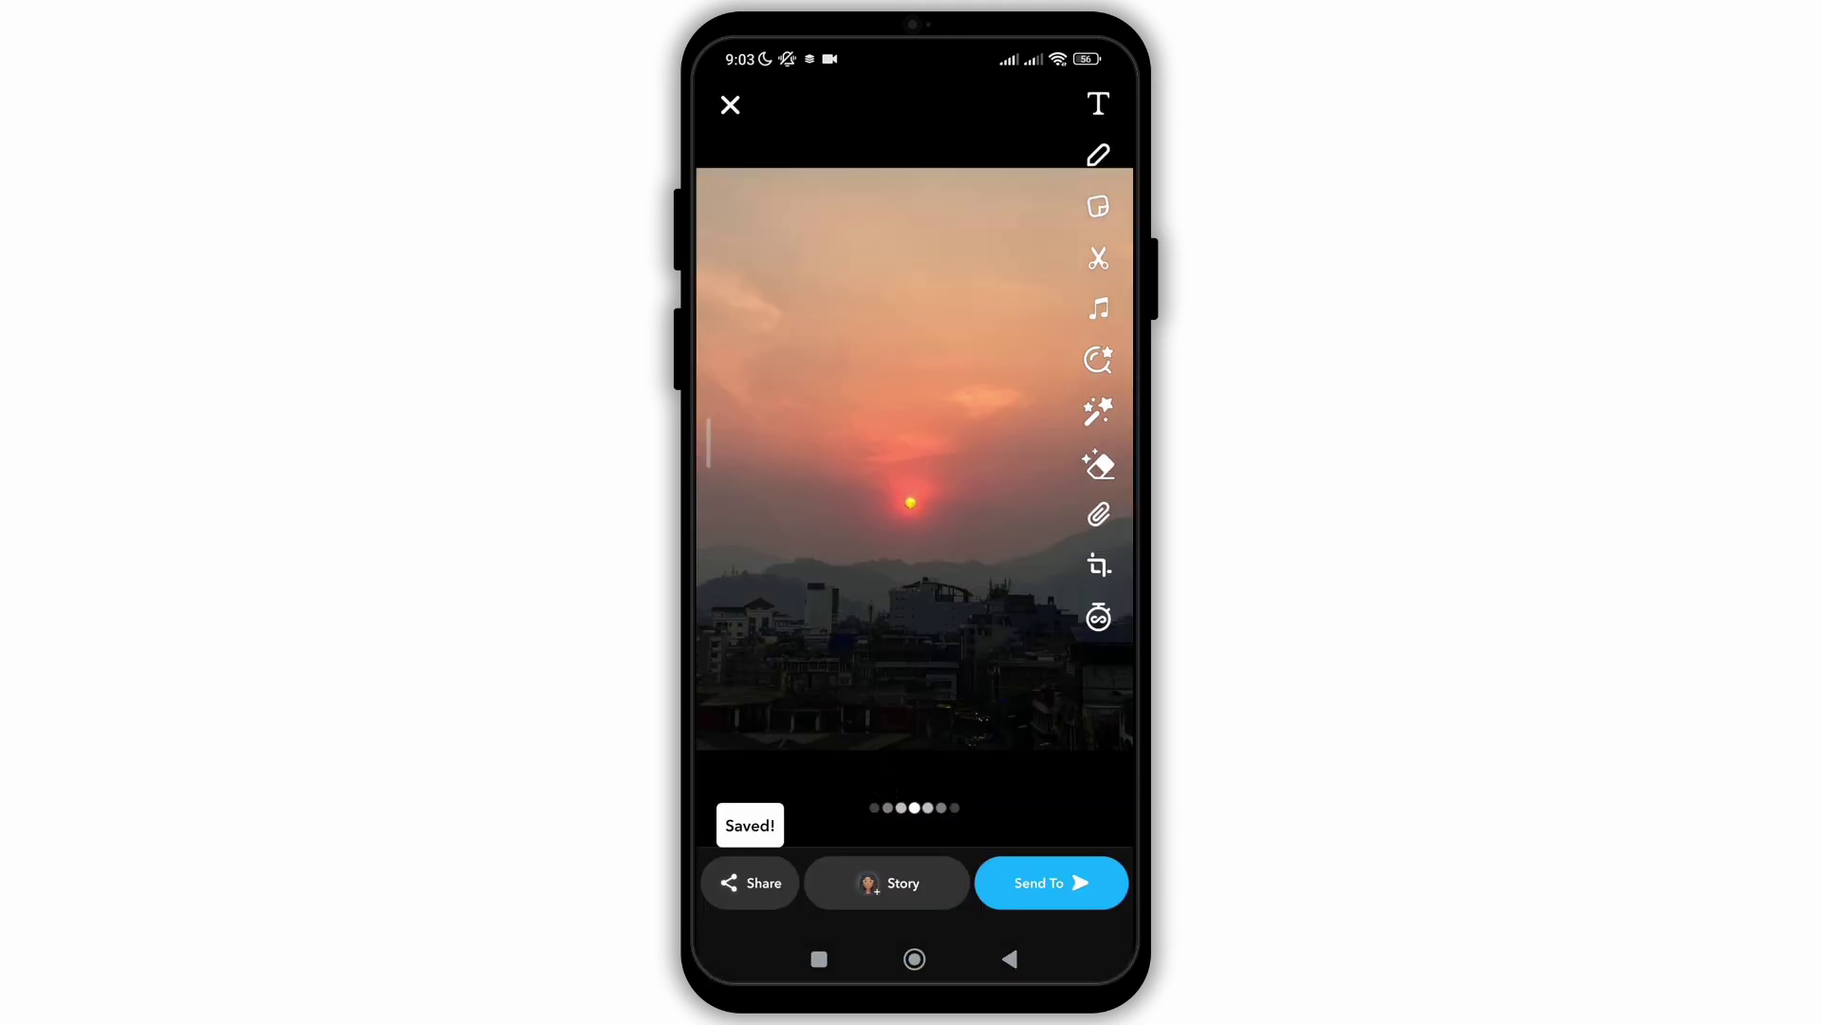
left_click(731, 104)
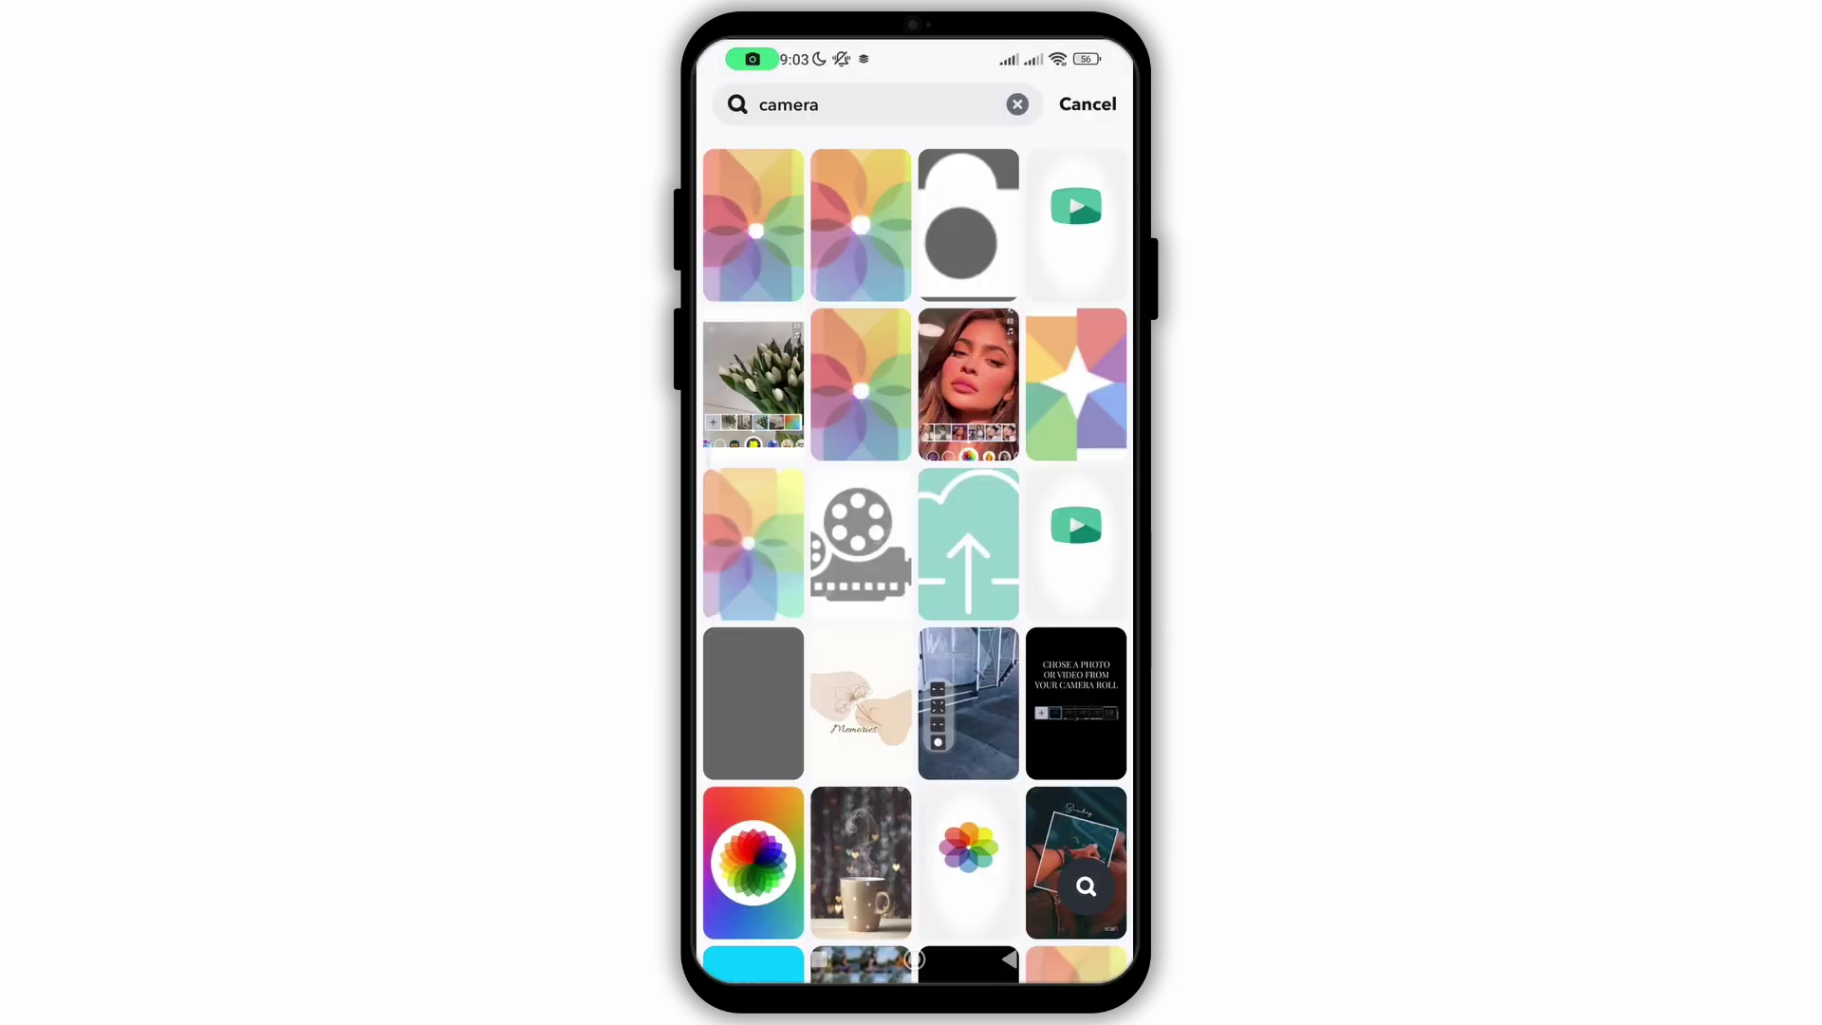
- Leave the lens explorer, open Memories, and preview the sunset photo full-screen
left_click(1087, 105)
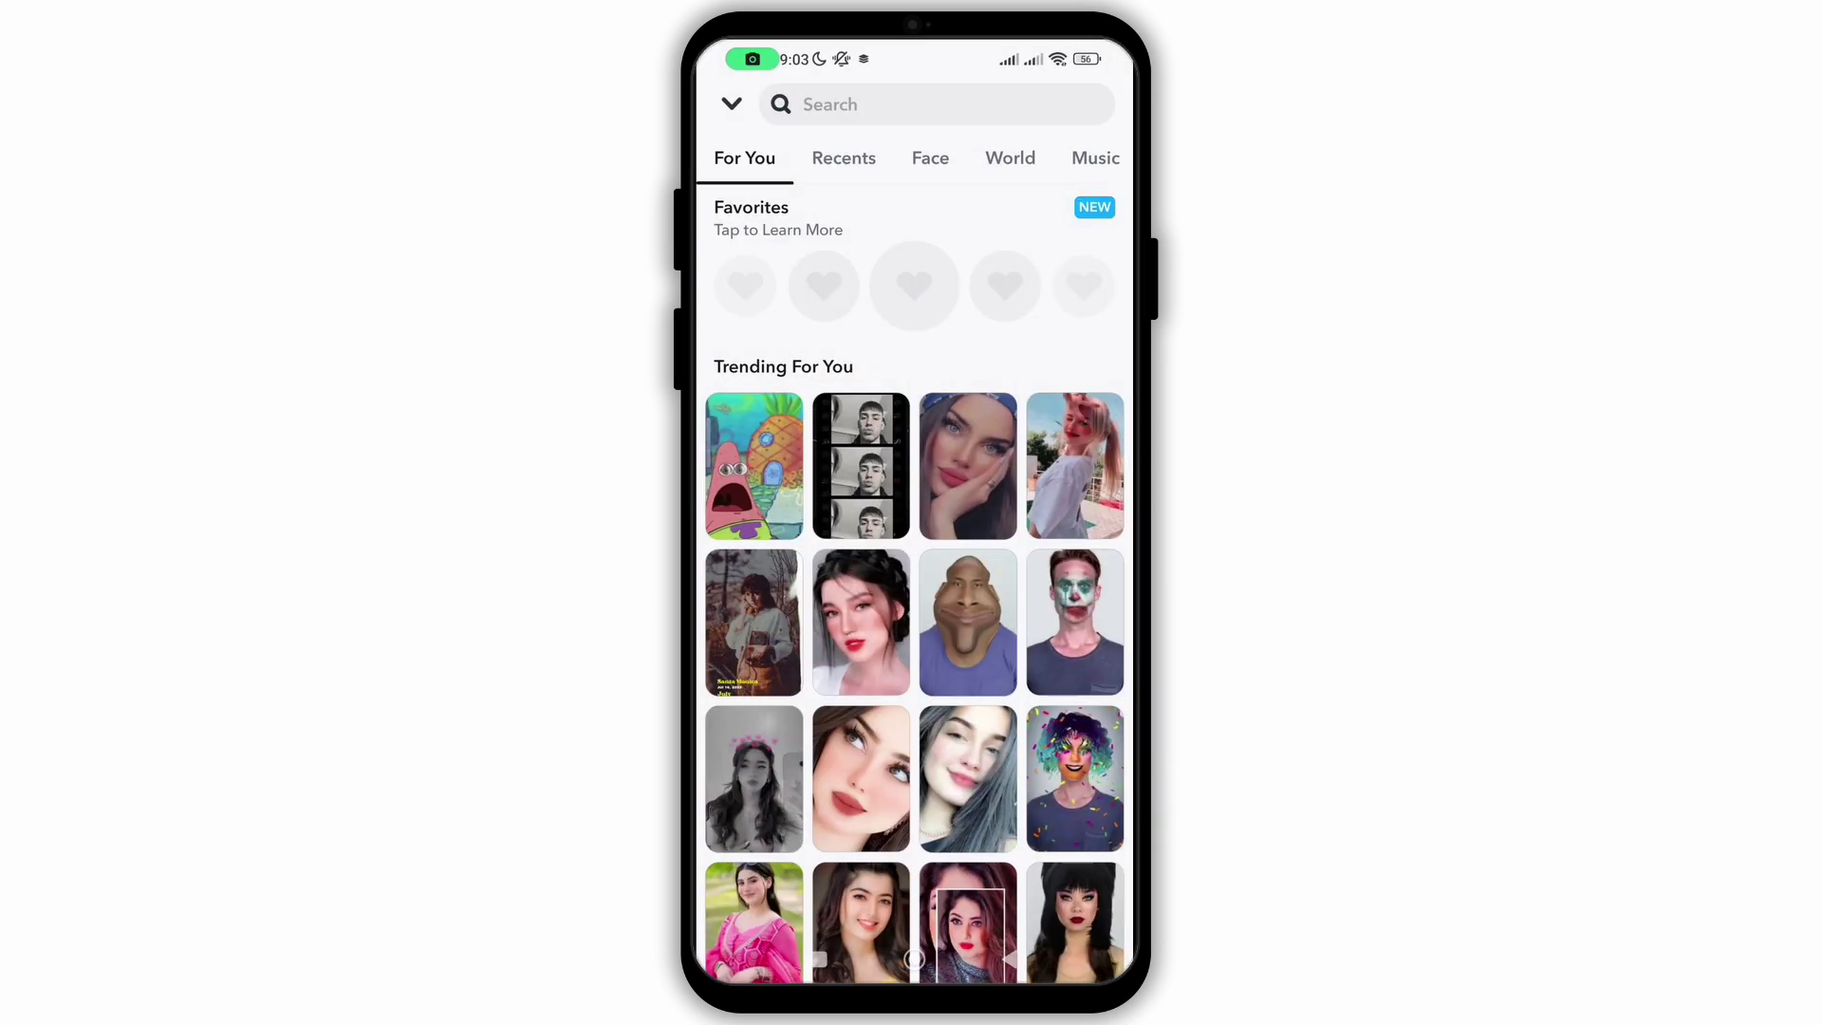
left_click(731, 103)
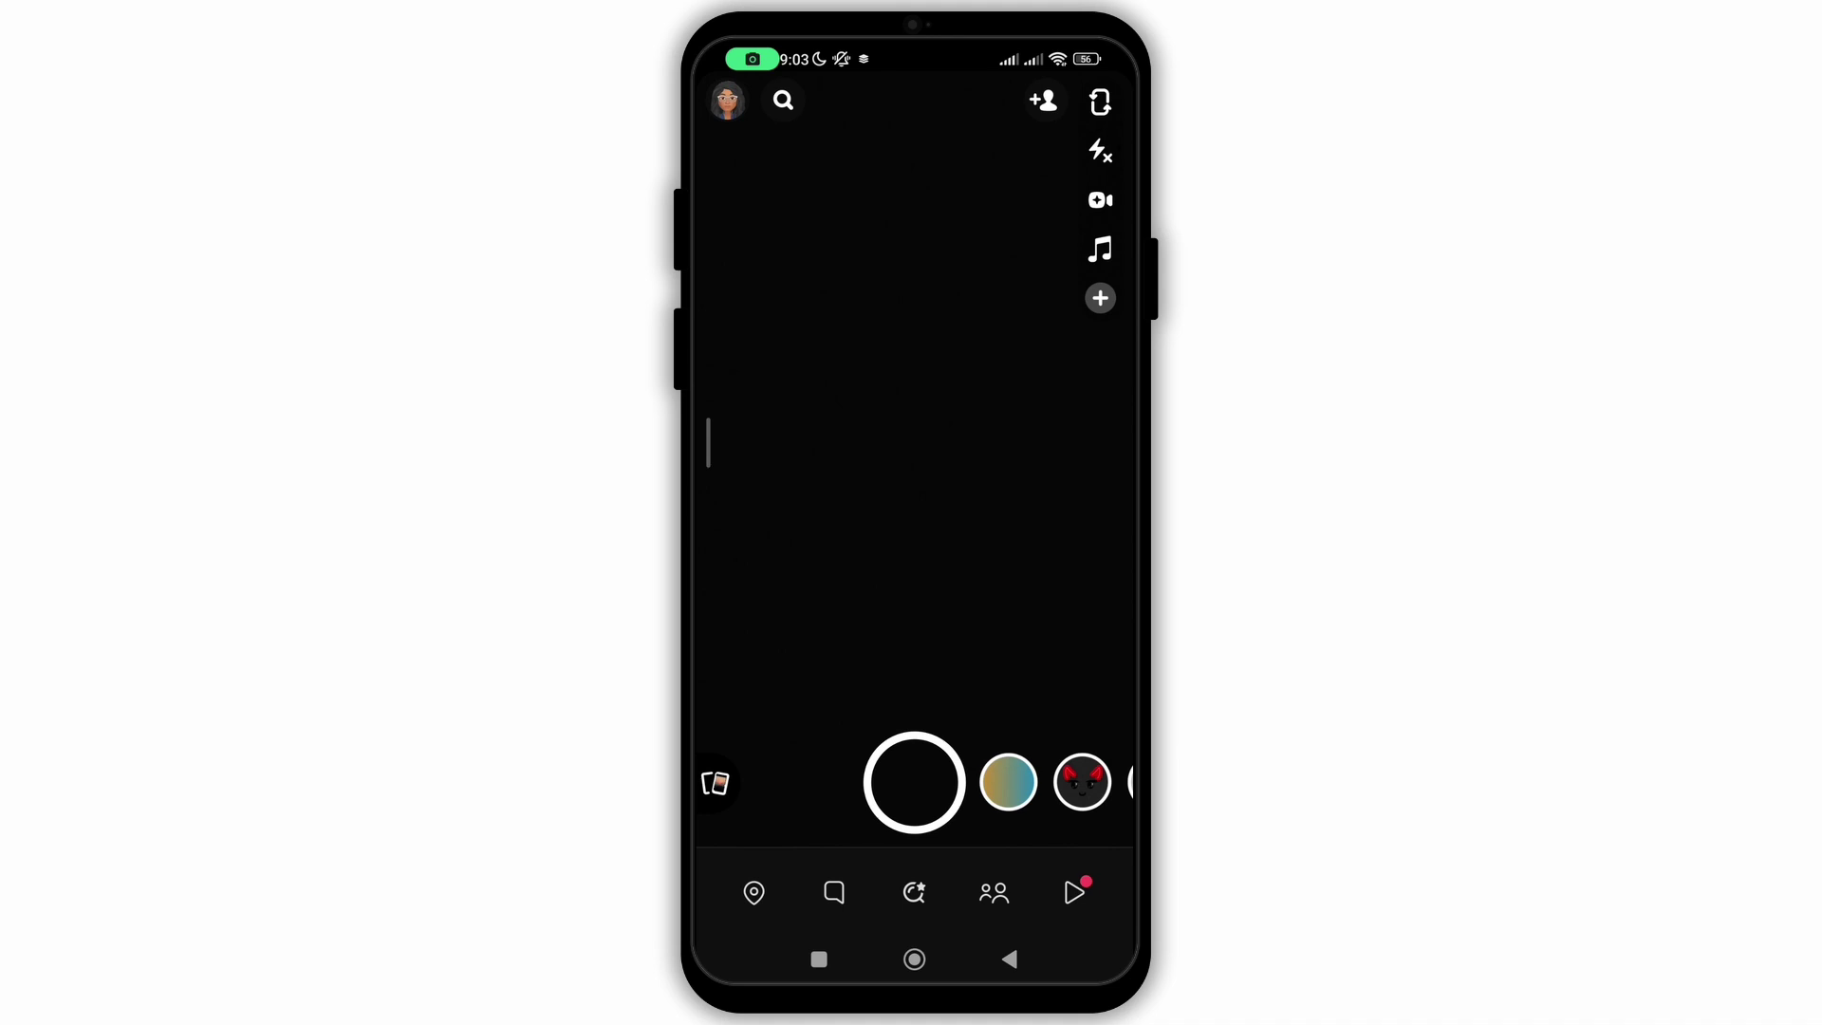
left_click(714, 783)
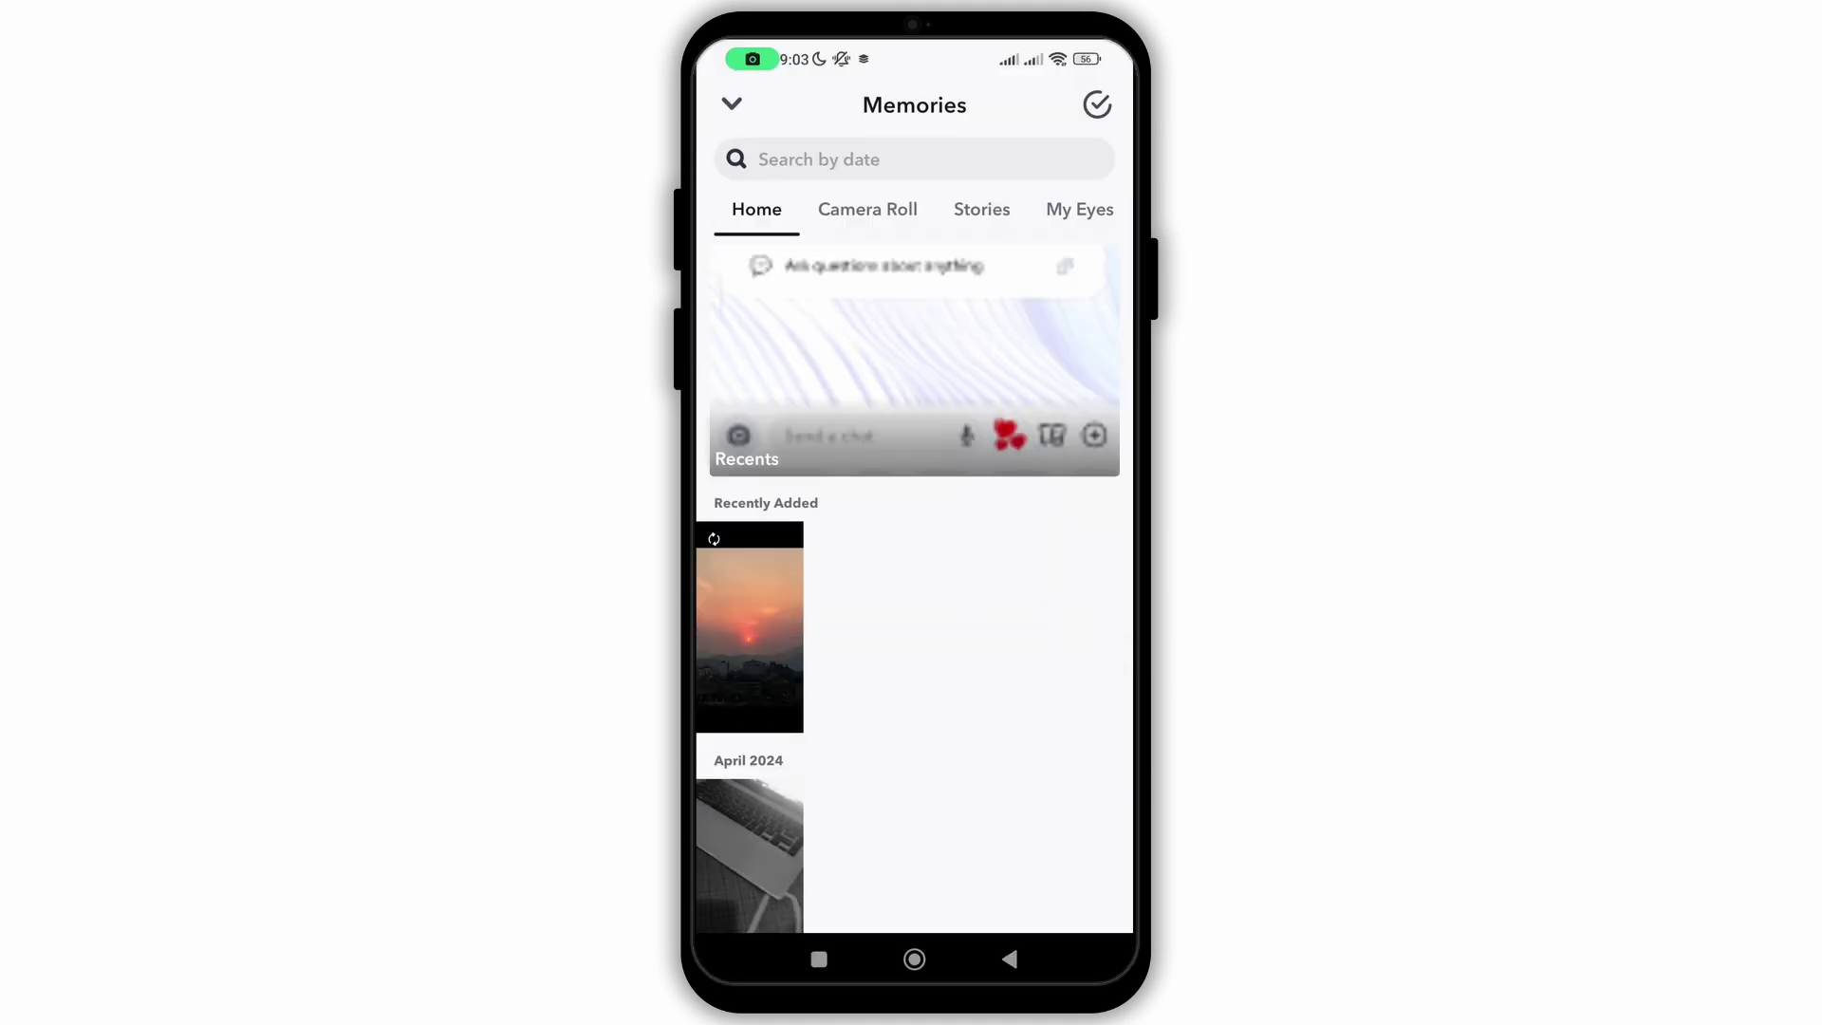
left_click(747, 666)
left_click_drag(948, 550, 949, 798)
- Select the sunset photo, hide it, and move it to My Eyes Only with the four-digit passcode
left_click(753, 665)
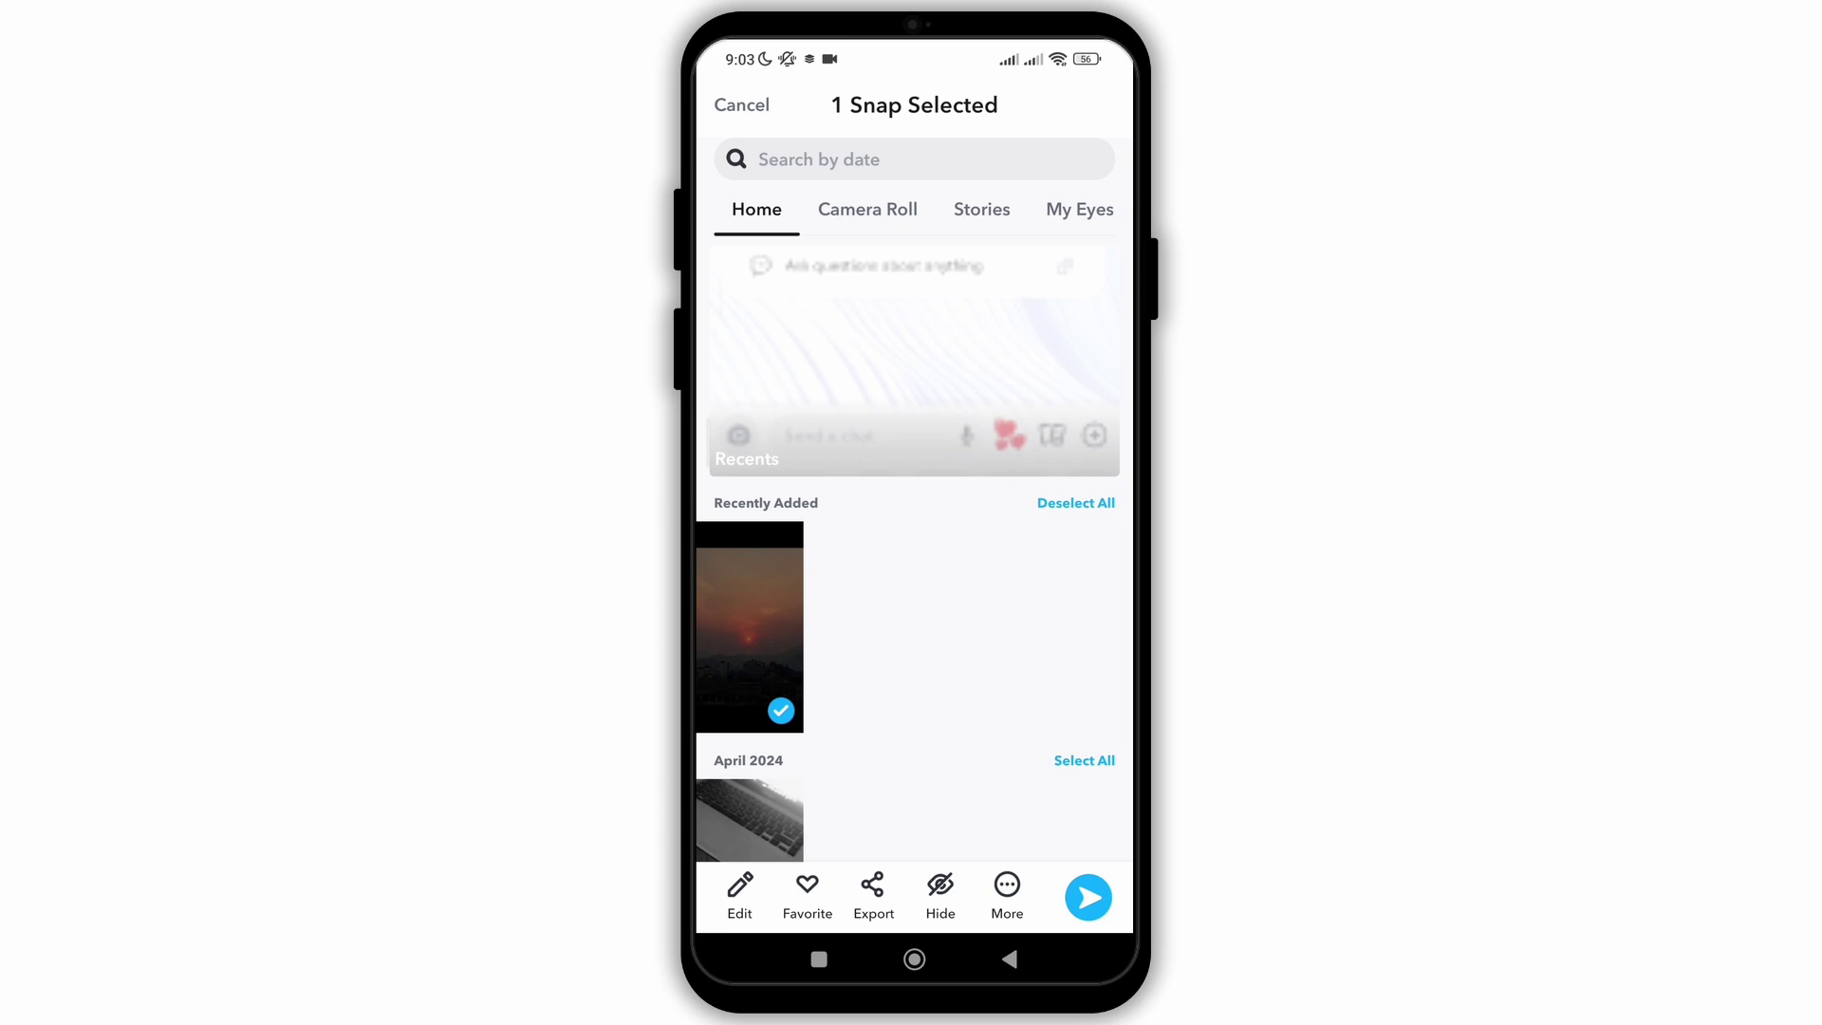
left_click(939, 894)
left_click(804, 384)
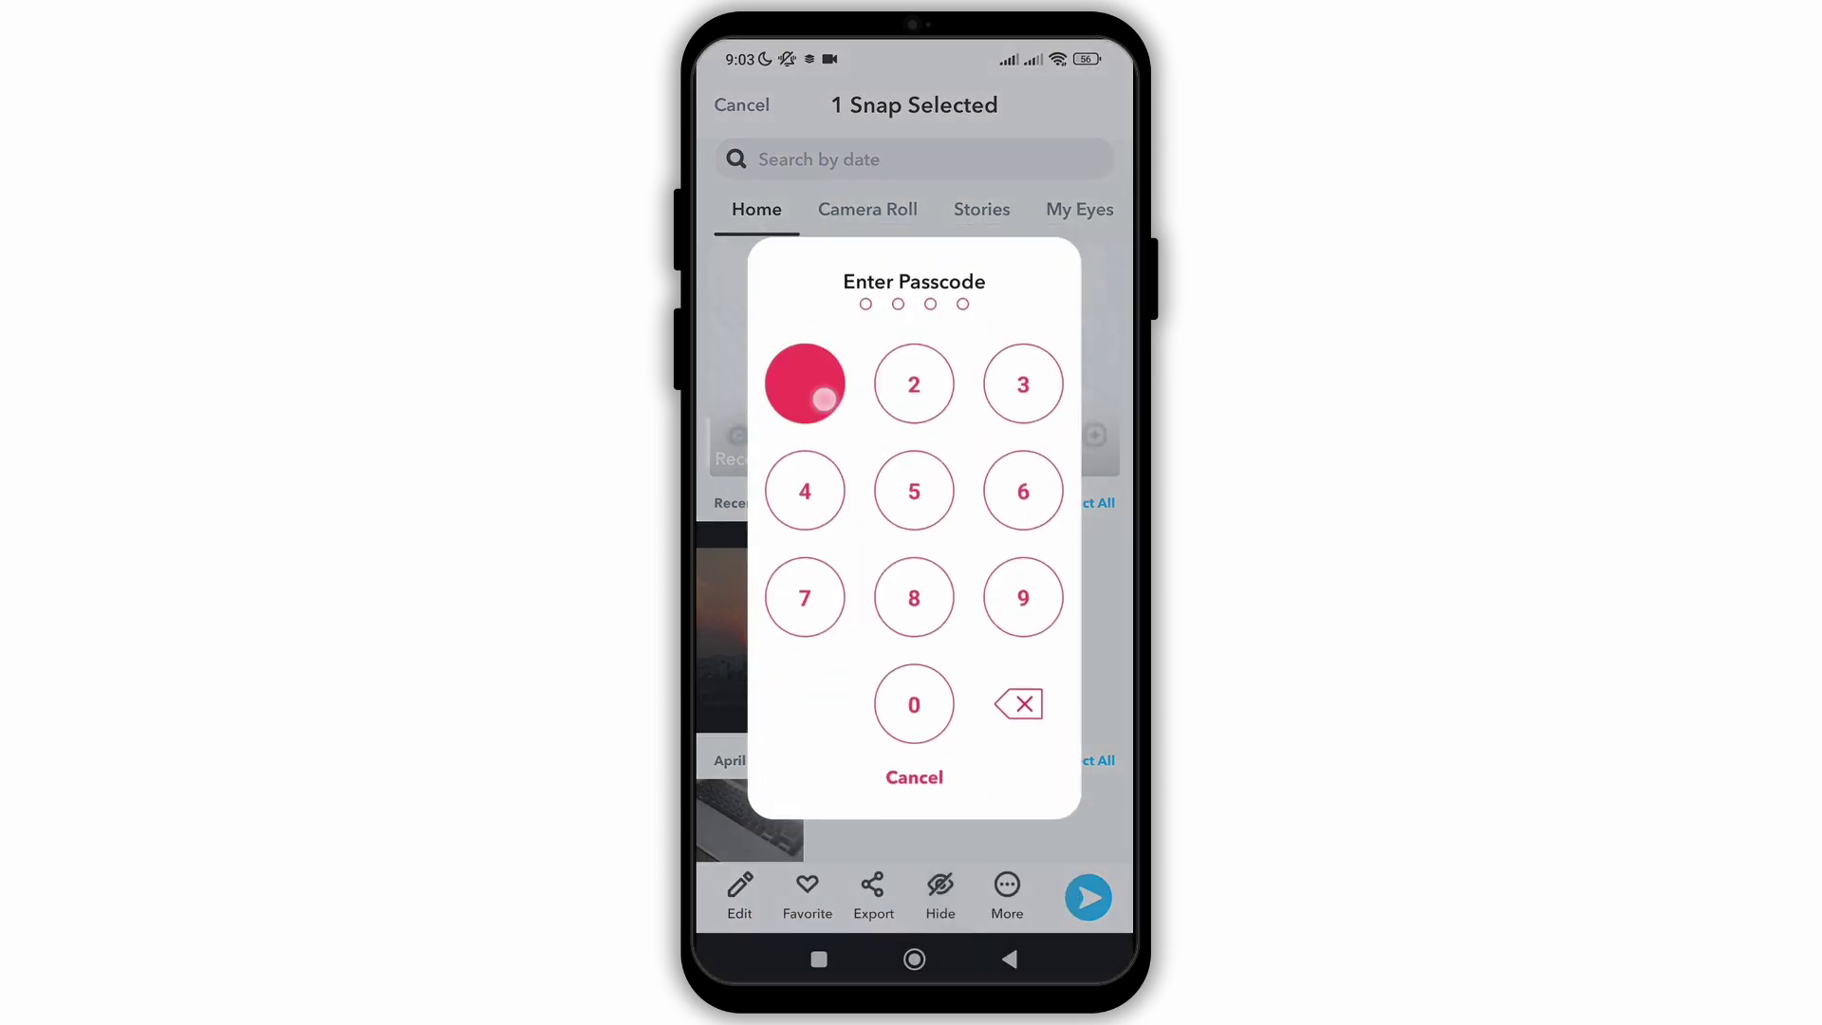
left_click(914, 385)
left_click(1024, 389)
left_click(804, 492)
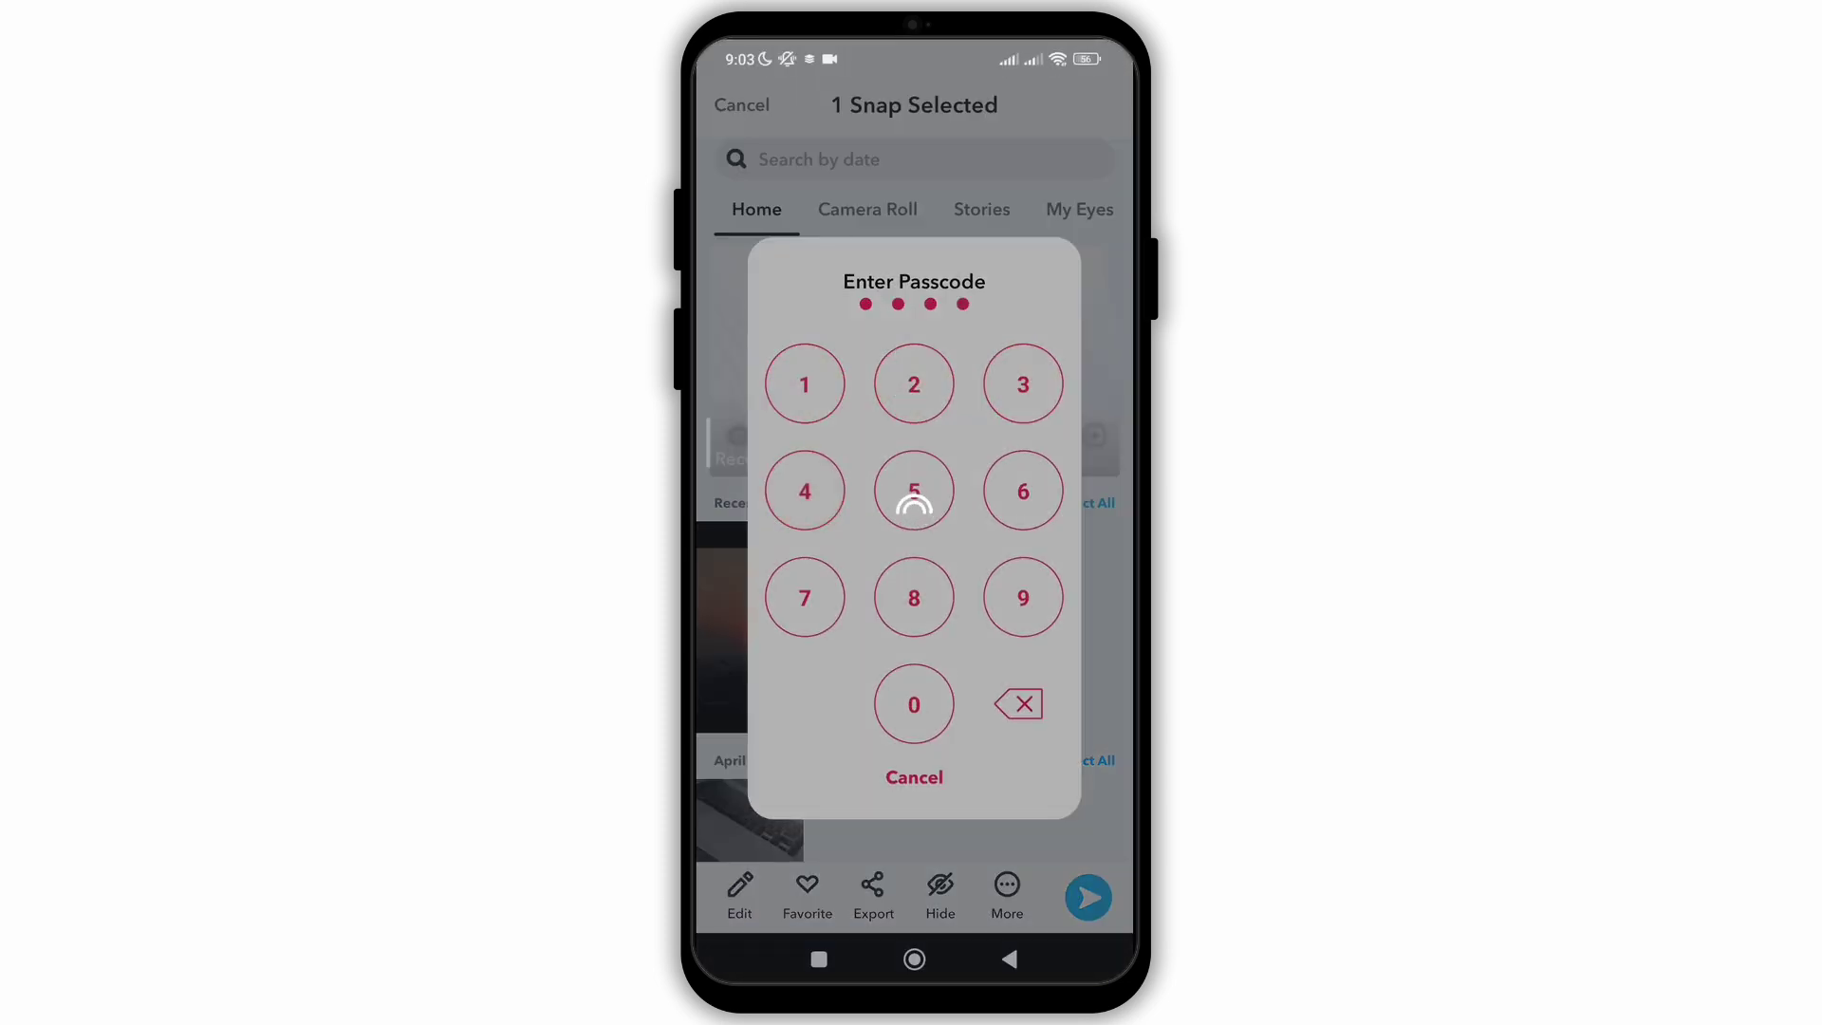
left_click(913, 506)
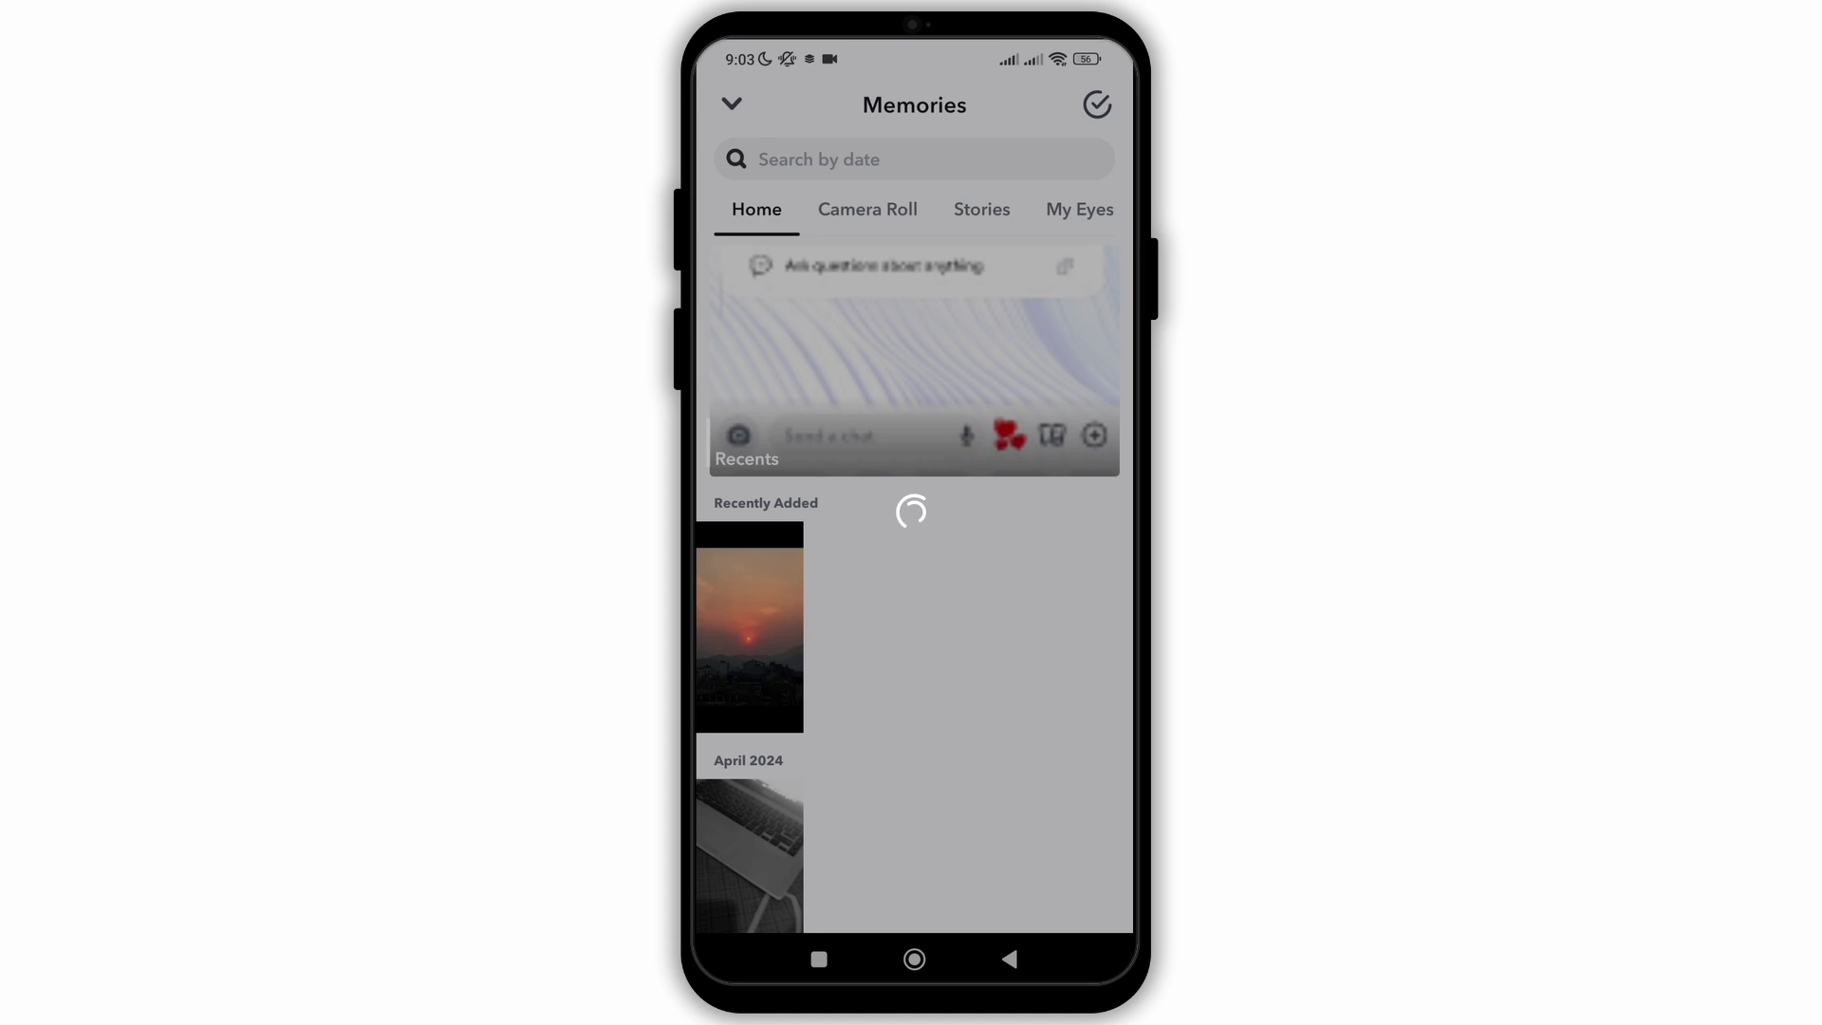
- Open the My Eyes Only tab in Memories and unlock it with the passcode
left_click(1087, 206)
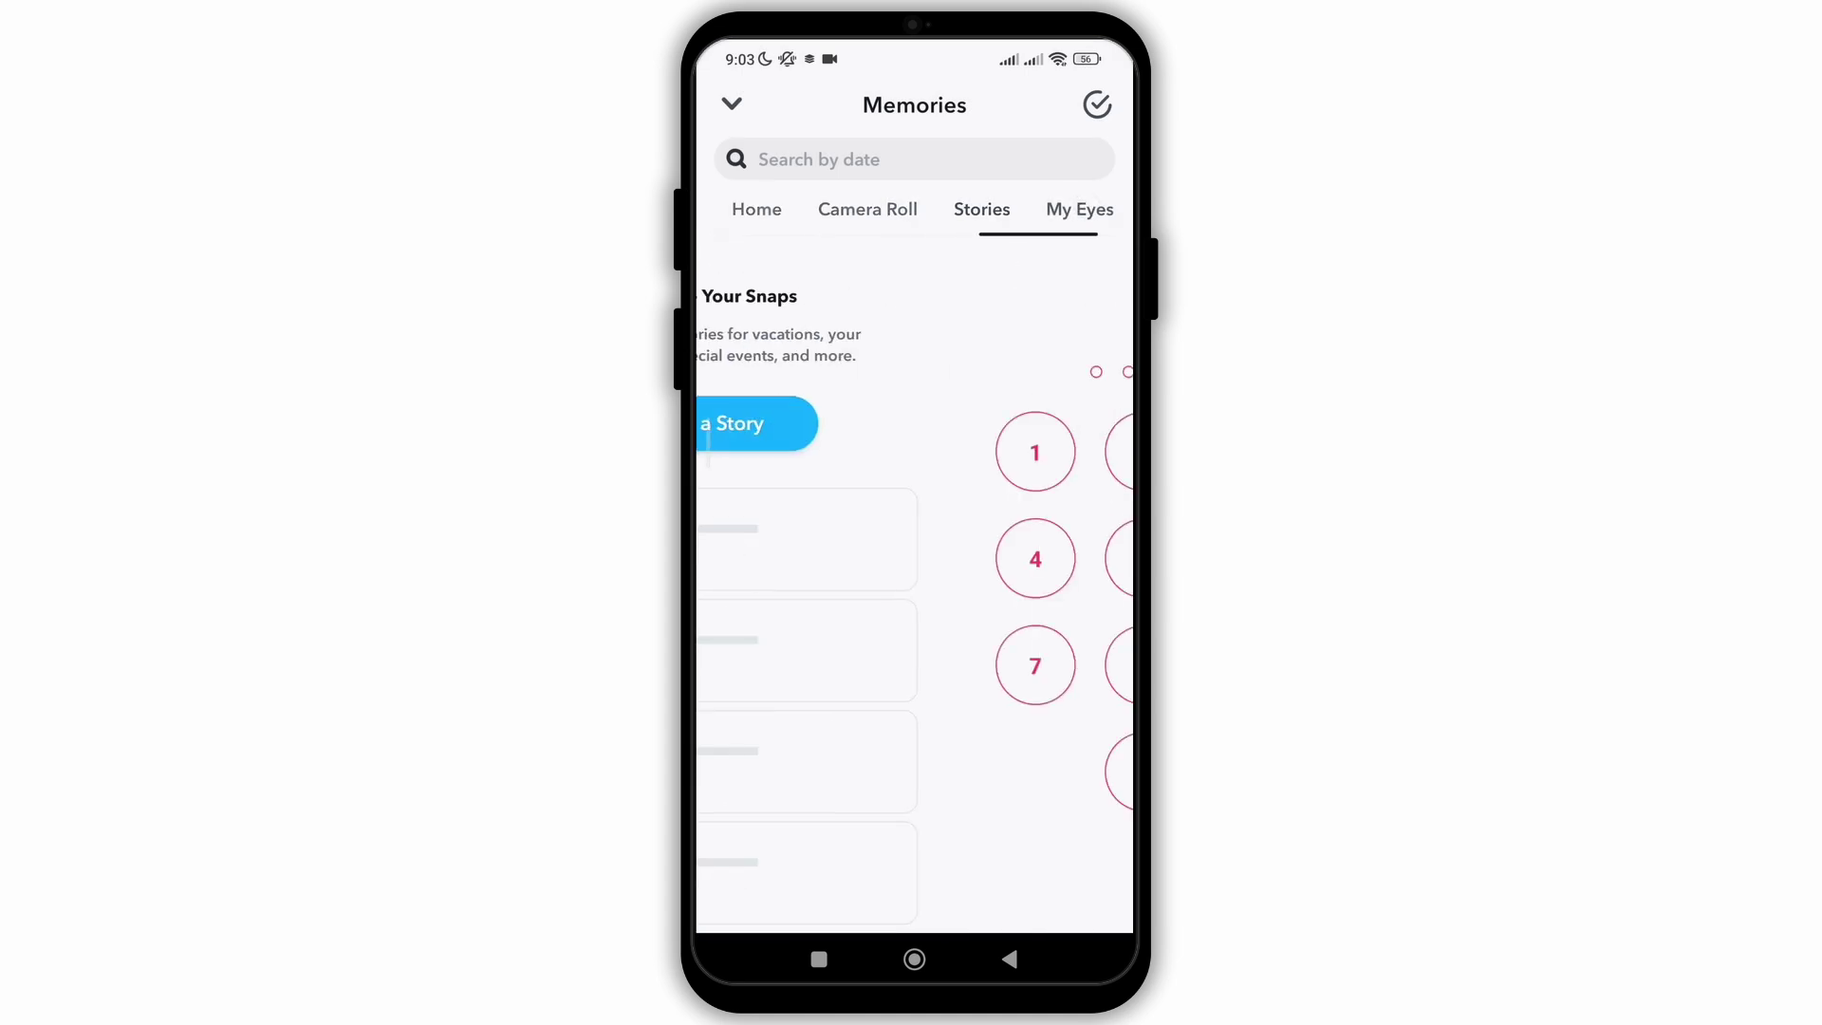
left_click_drag(805, 456, 1044, 434)
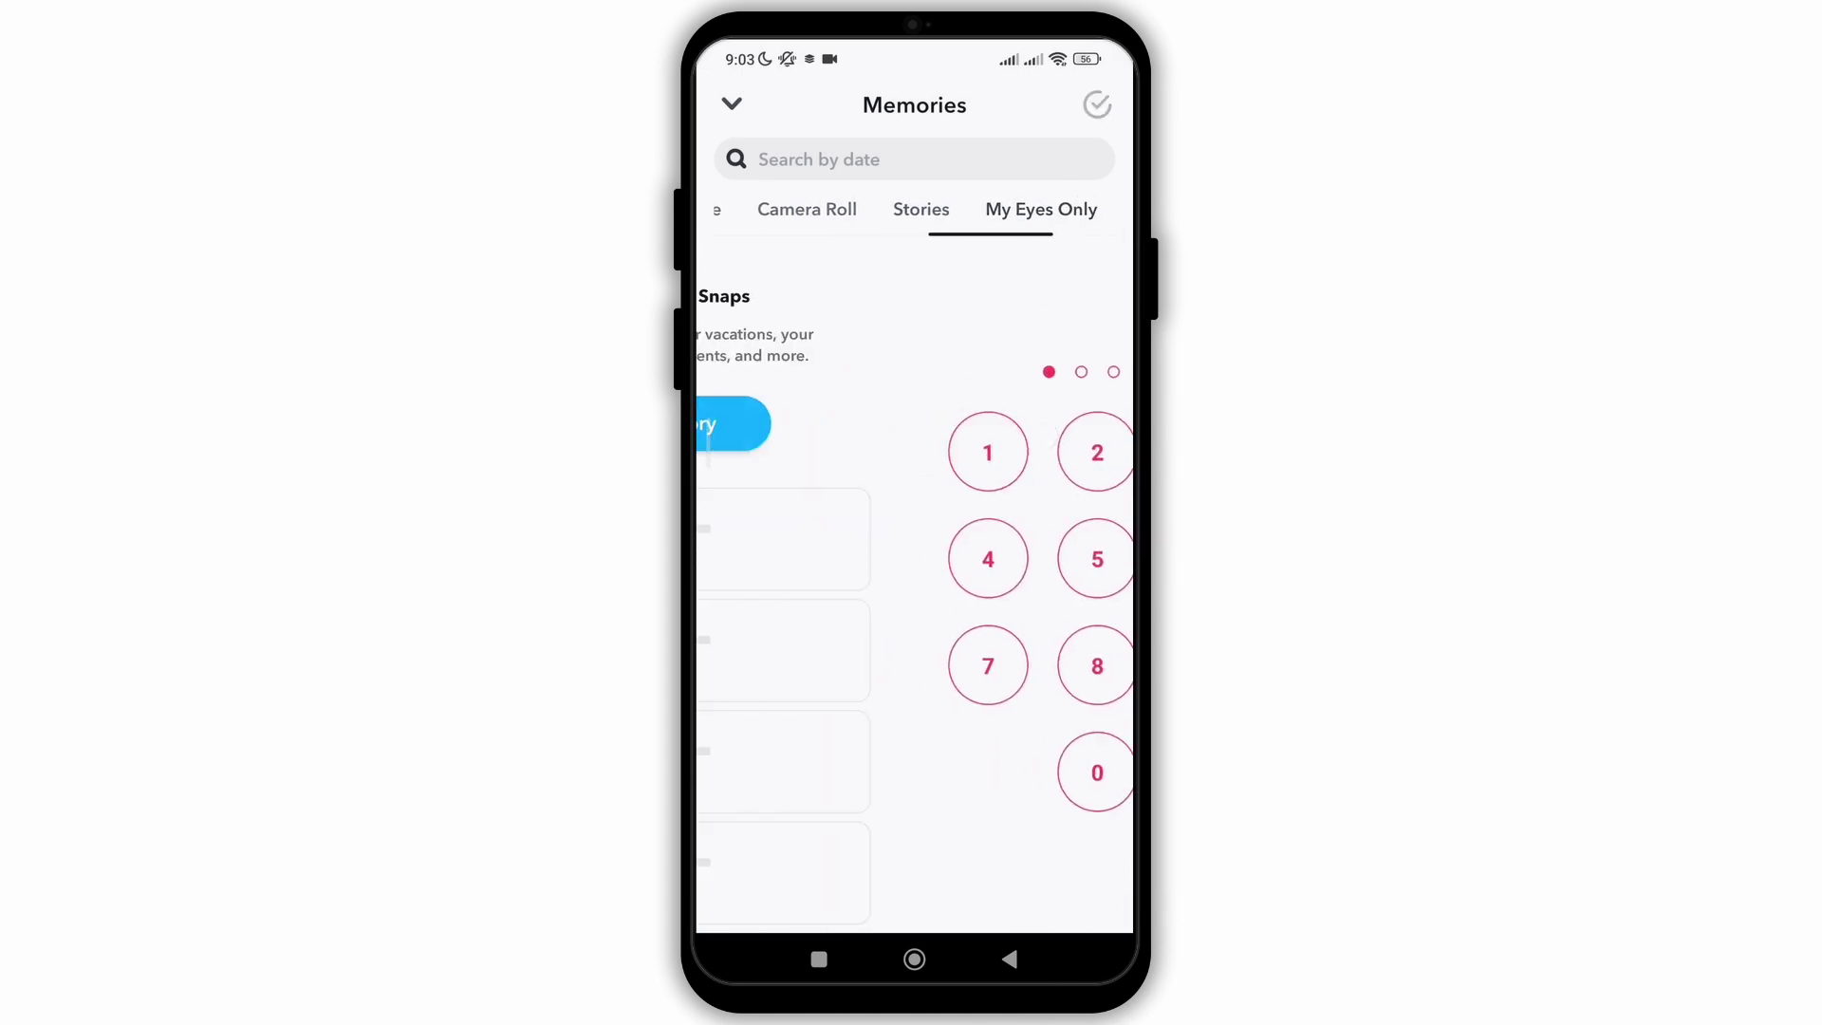
left_click(914, 452)
left_click(1023, 452)
left_click(805, 558)
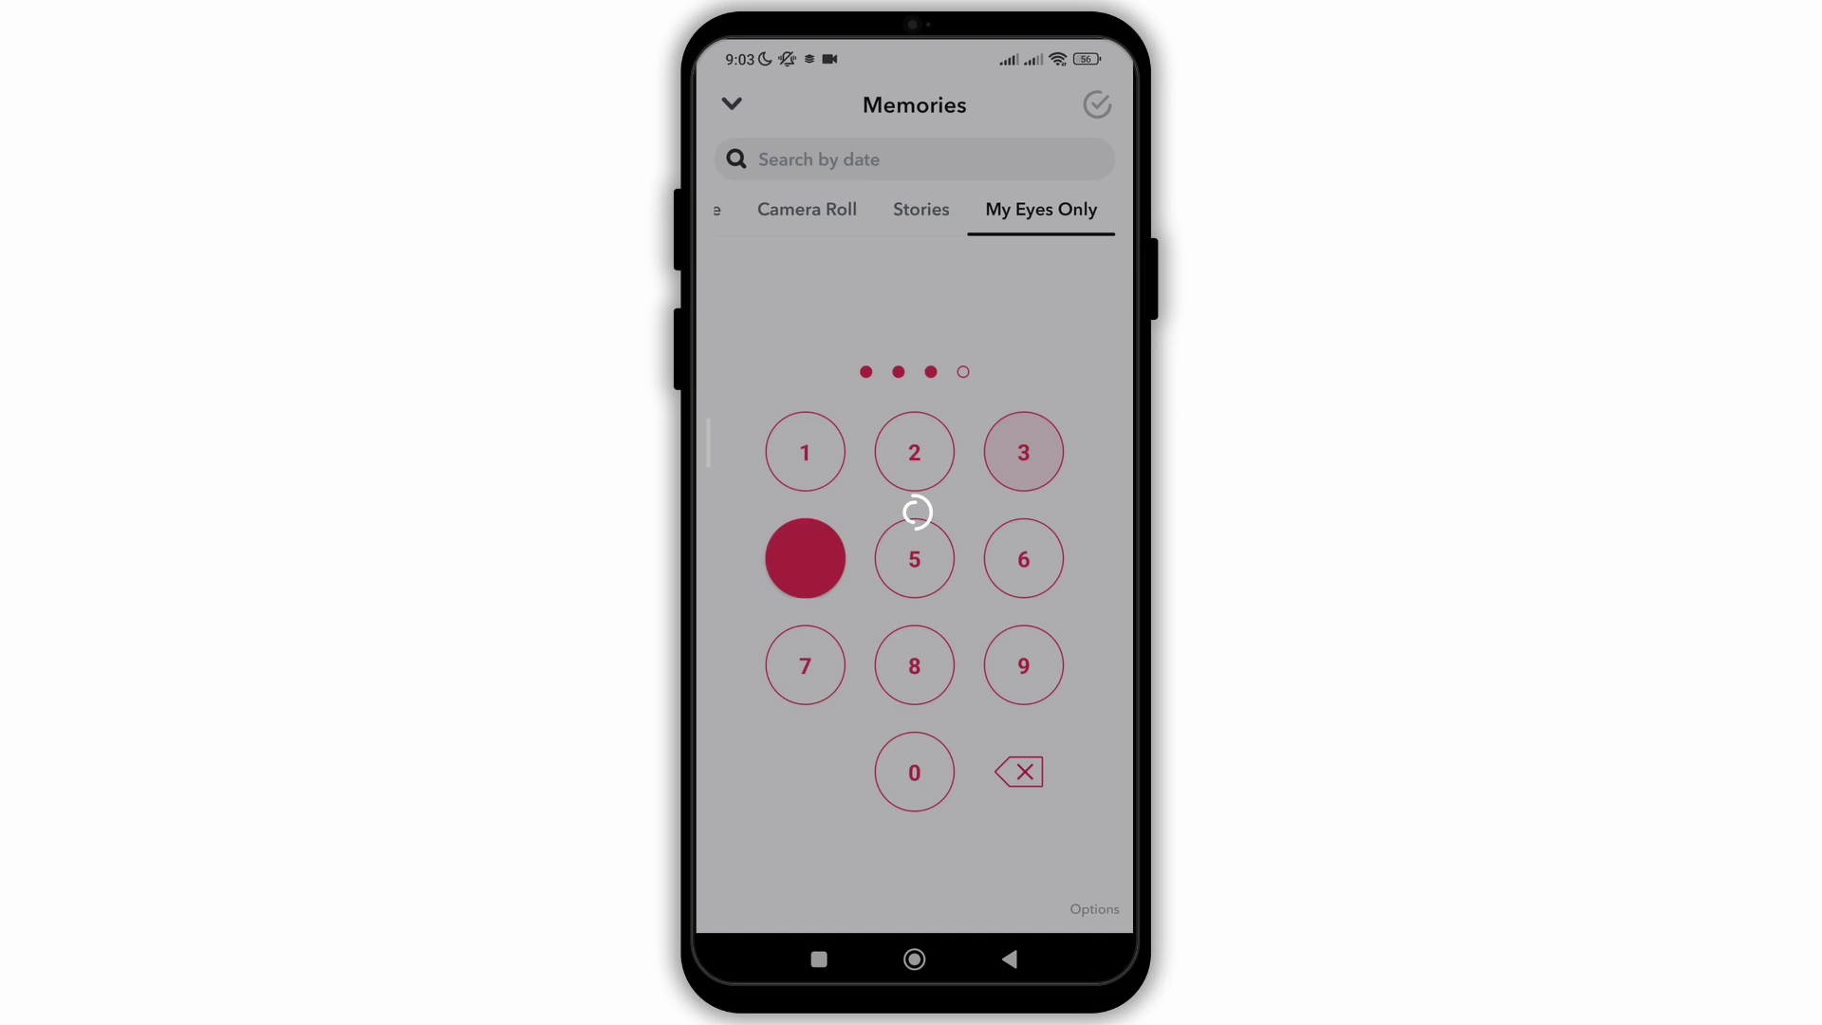